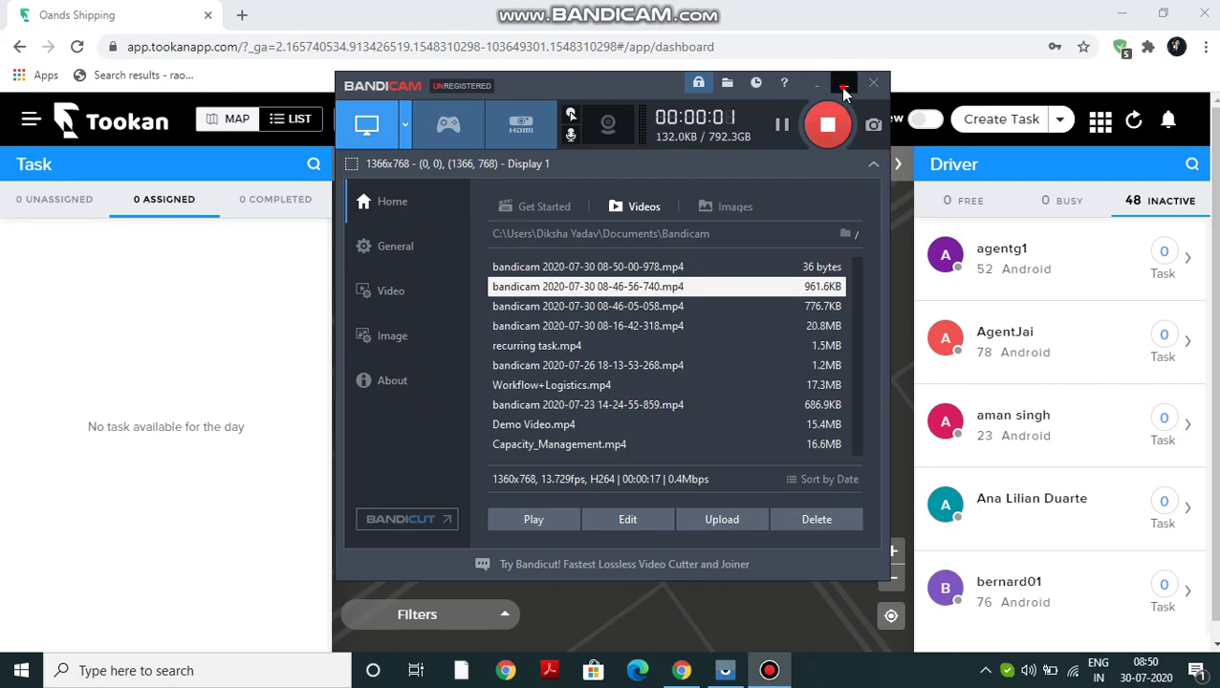
Go to the Tookan extensions, search for "cont" and open the Control Agent Schedule extension.
click(844, 88)
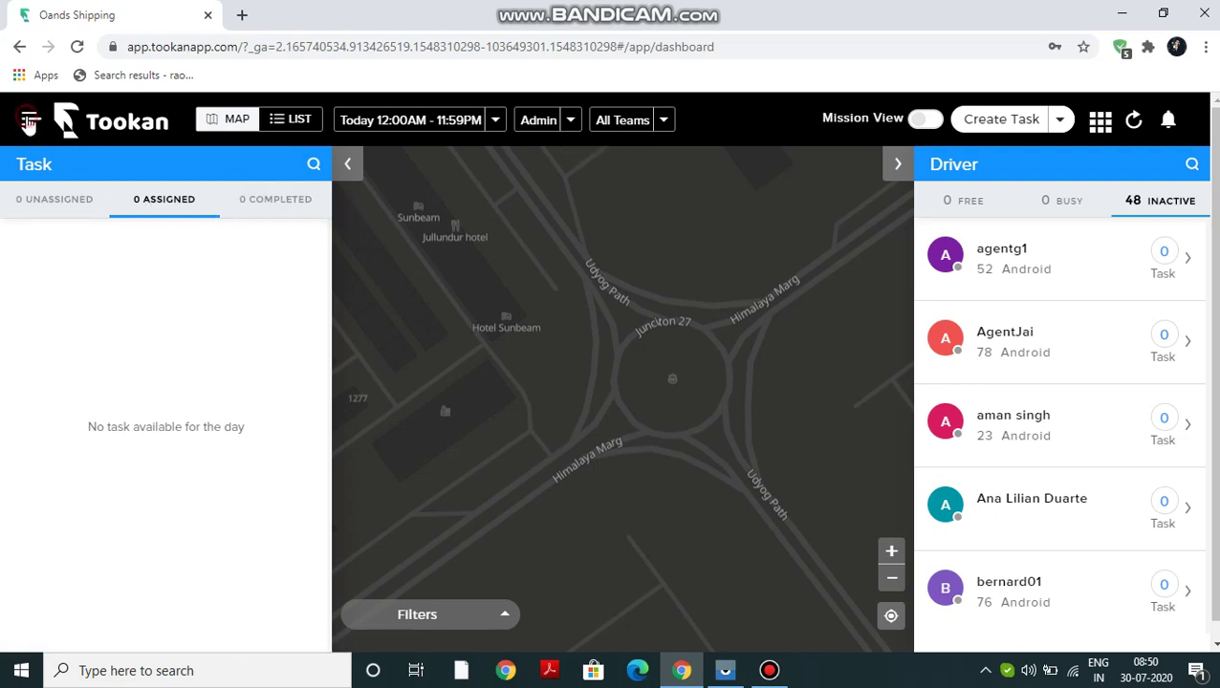
click(29, 121)
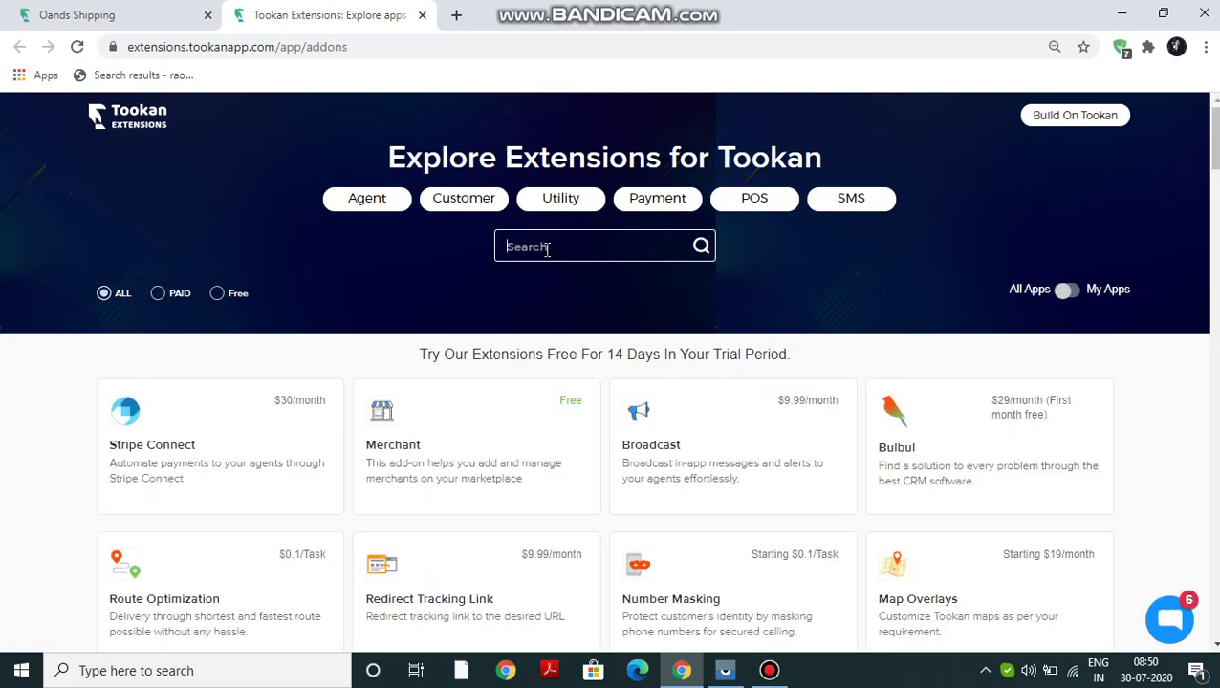
text(con)
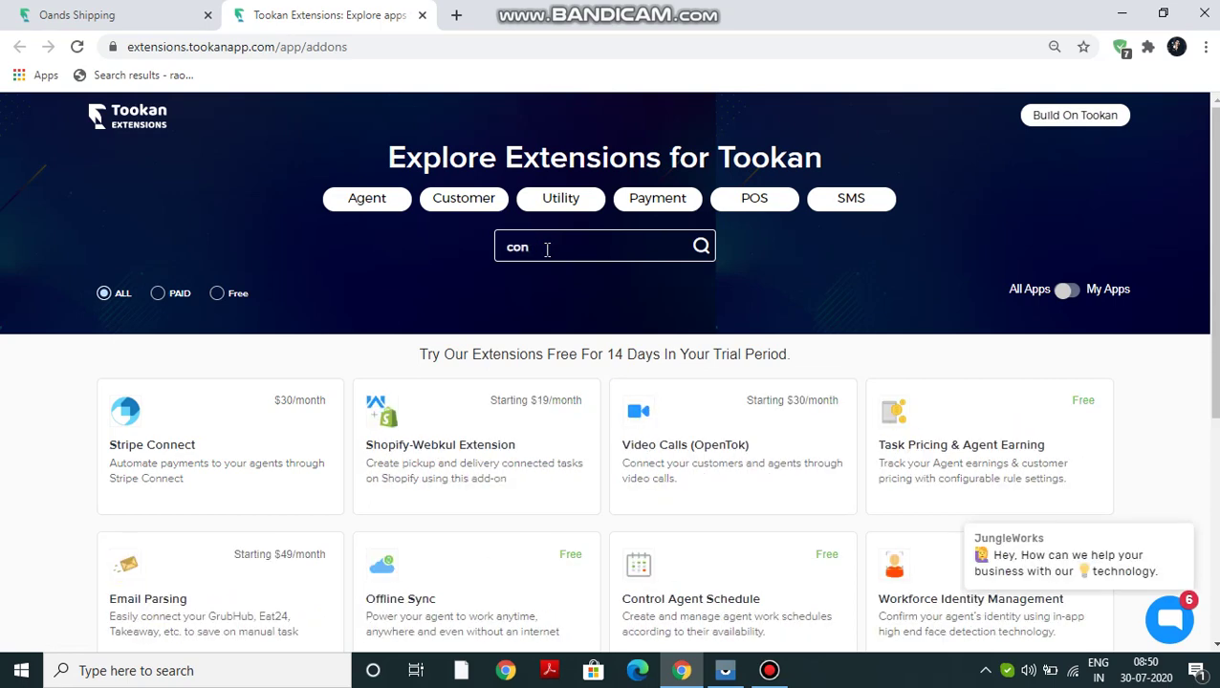
text(t)
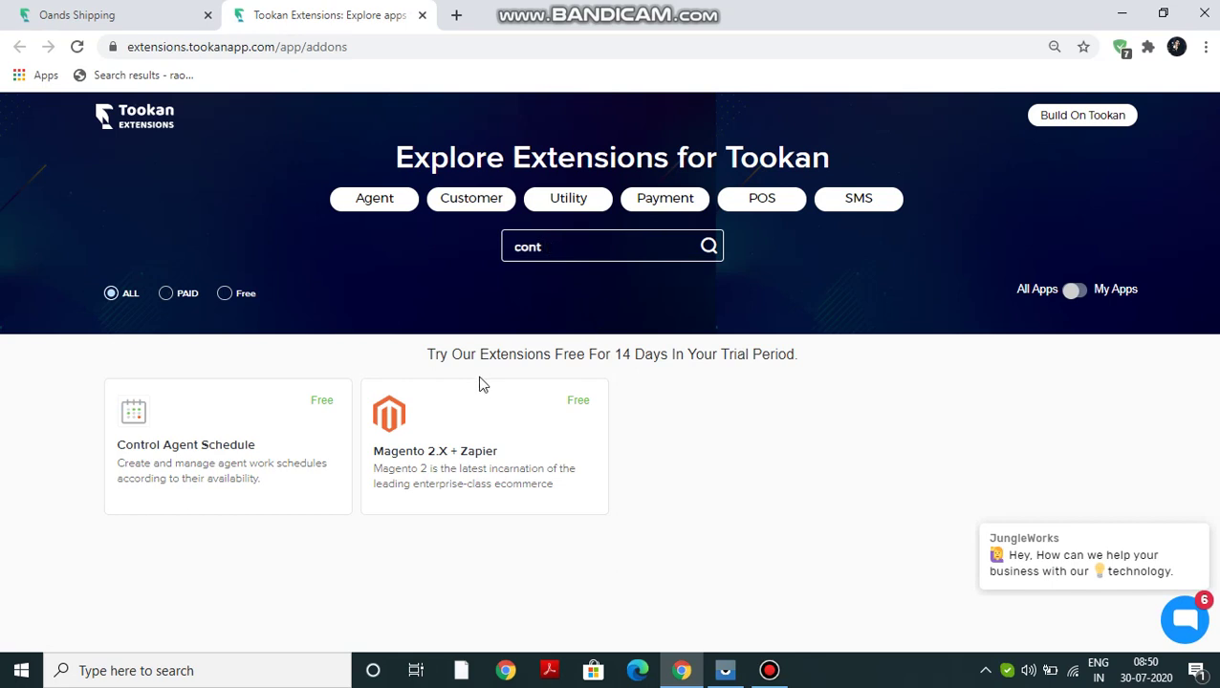
click(249, 463)
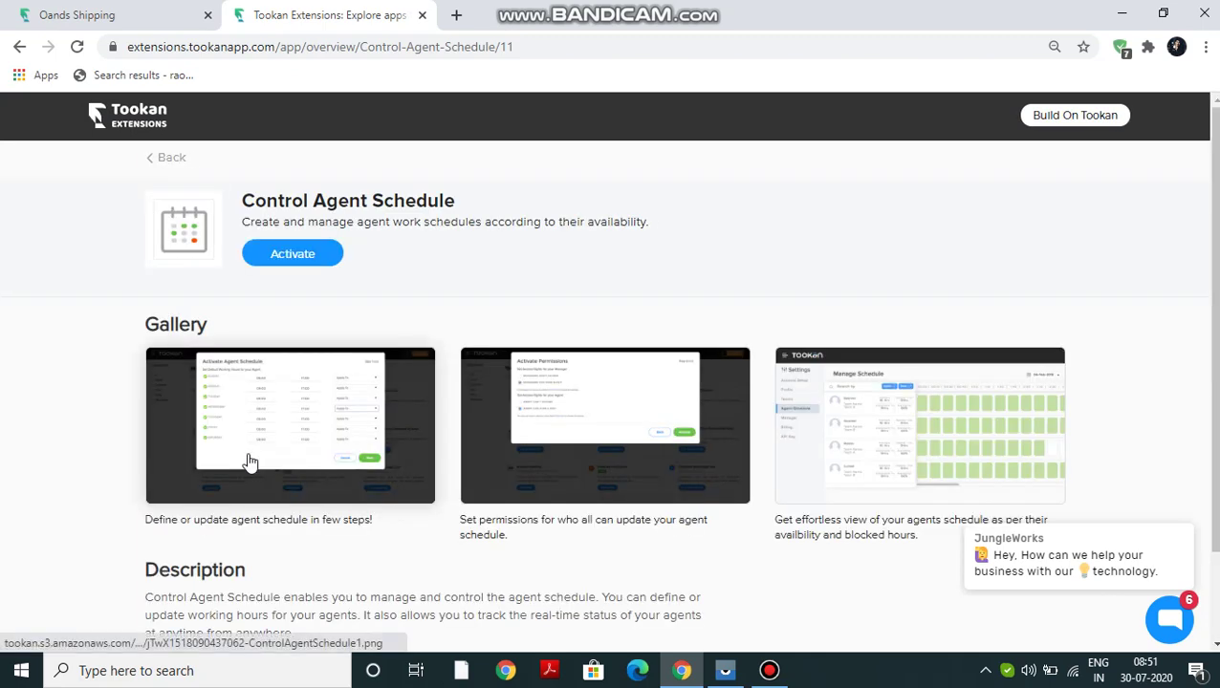
Start activating Control Agent Schedule, keeping Monday enabled and setting its default working hours to end at 17:15.
click(306, 264)
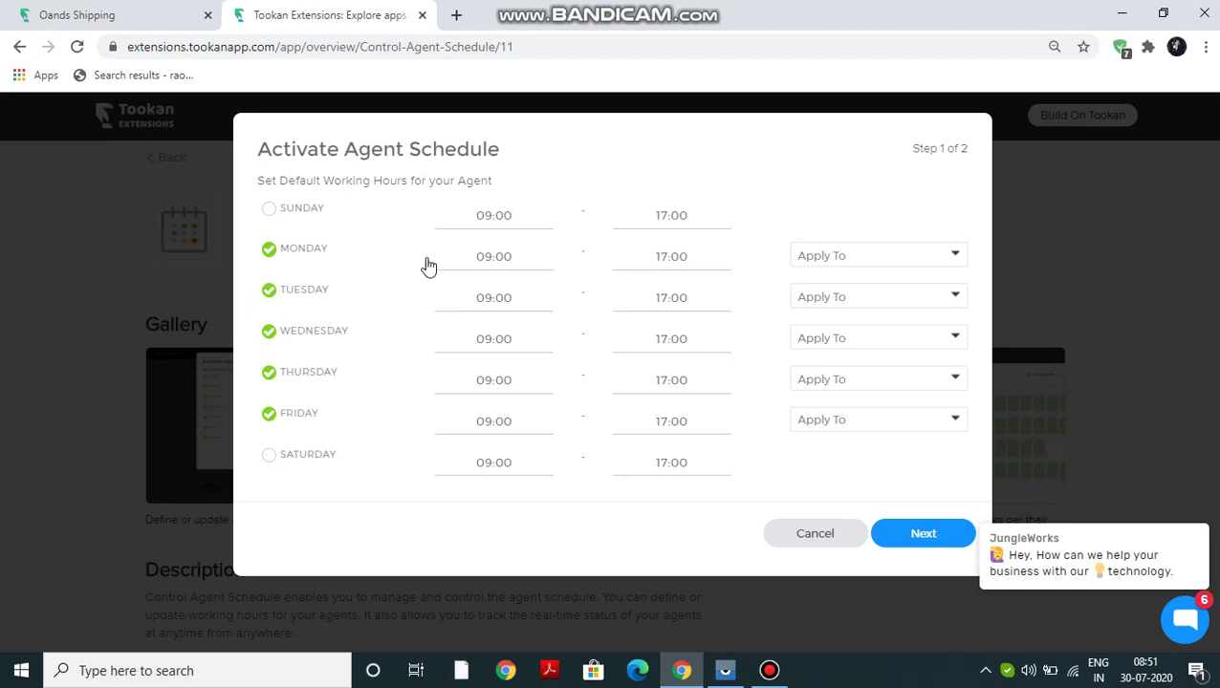
click(268, 250)
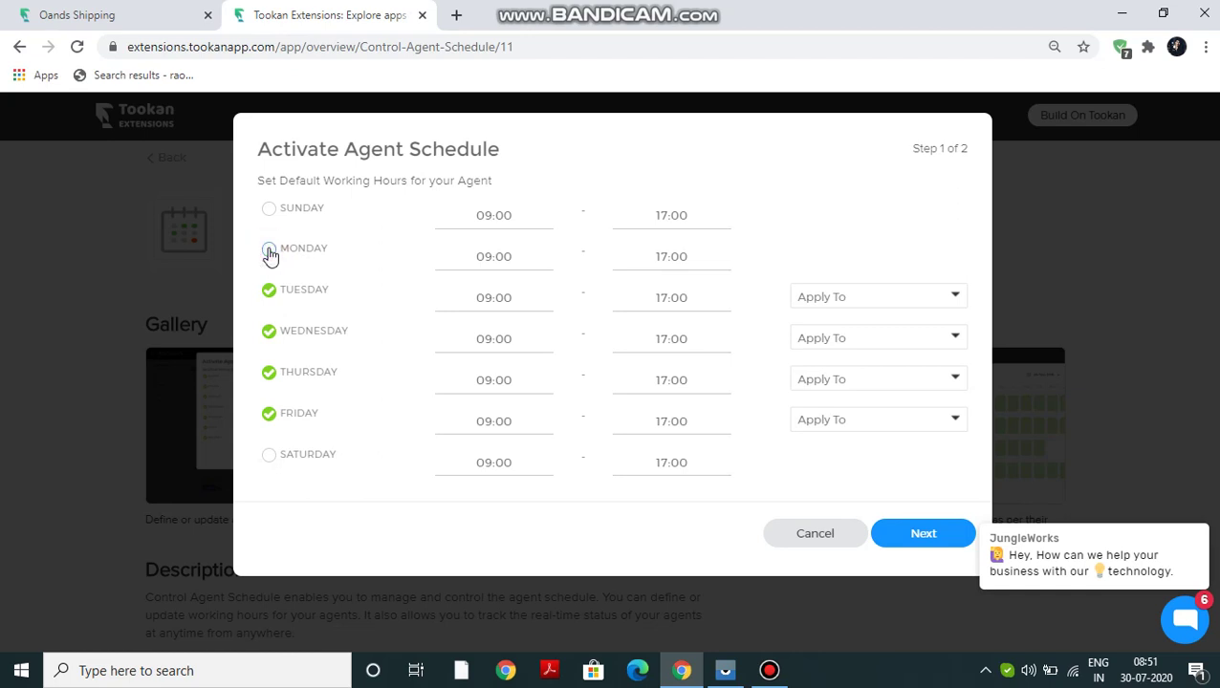
click(269, 251)
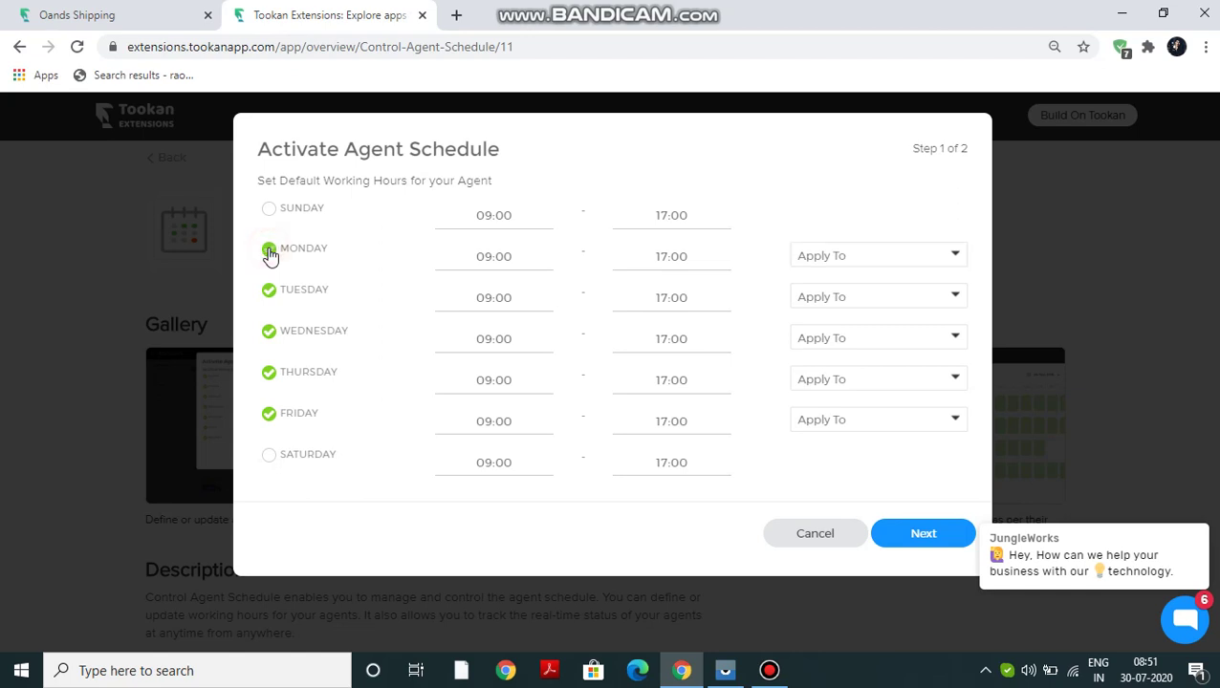
click(696, 258)
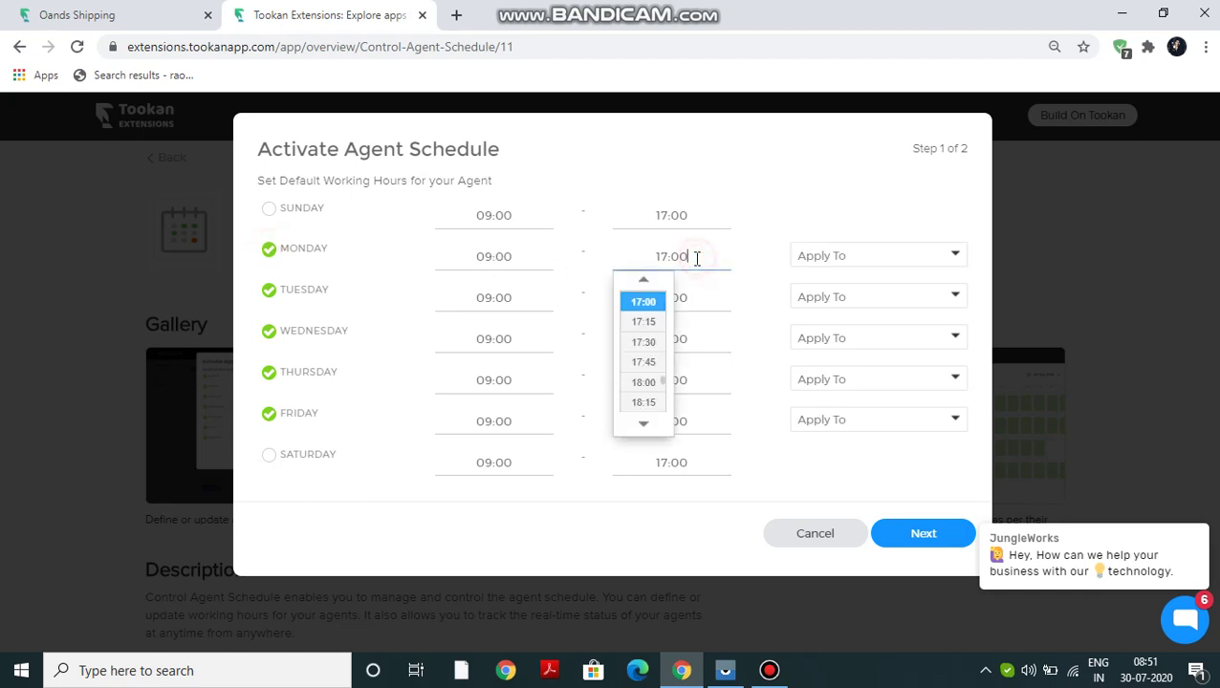
click(649, 323)
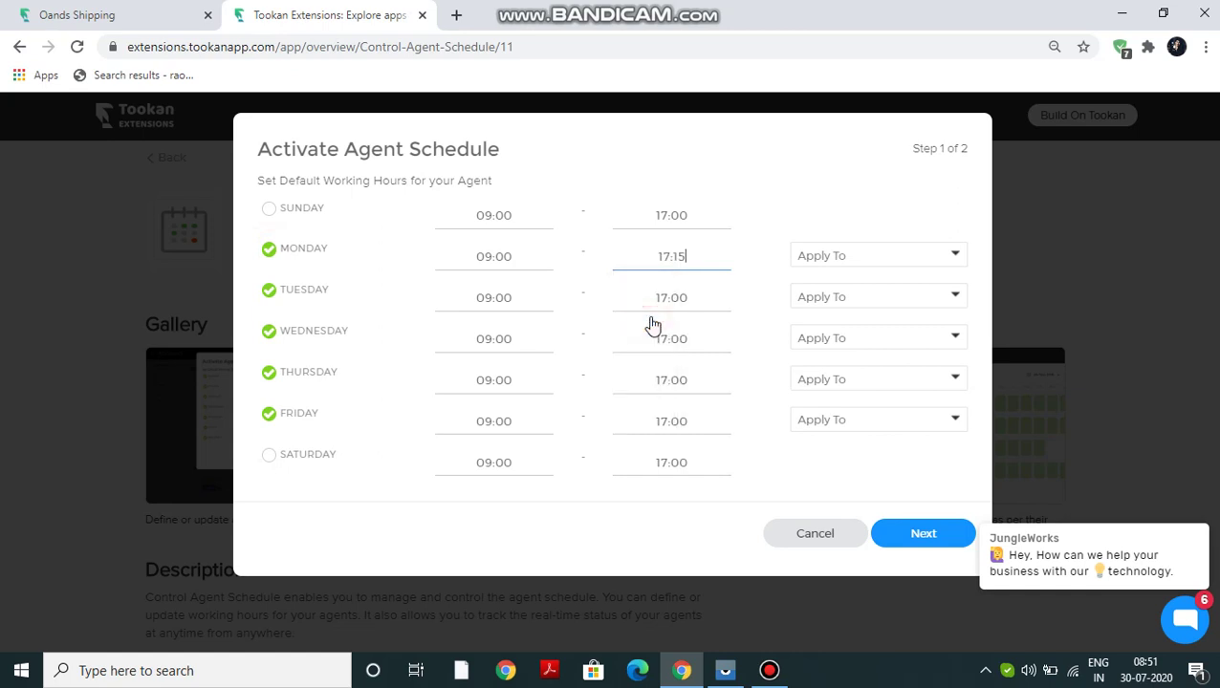
Apply Monday's working hours to Tuesday, Wednesday and Thursday.
click(836, 264)
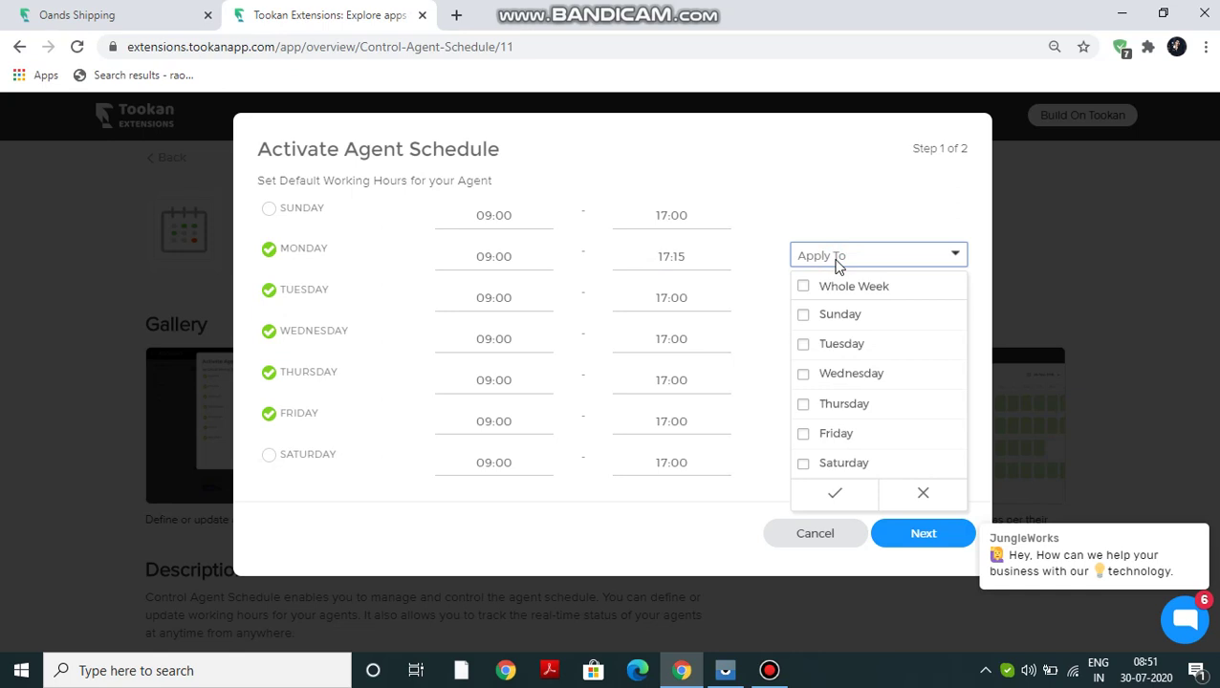
click(803, 347)
click(804, 376)
click(805, 405)
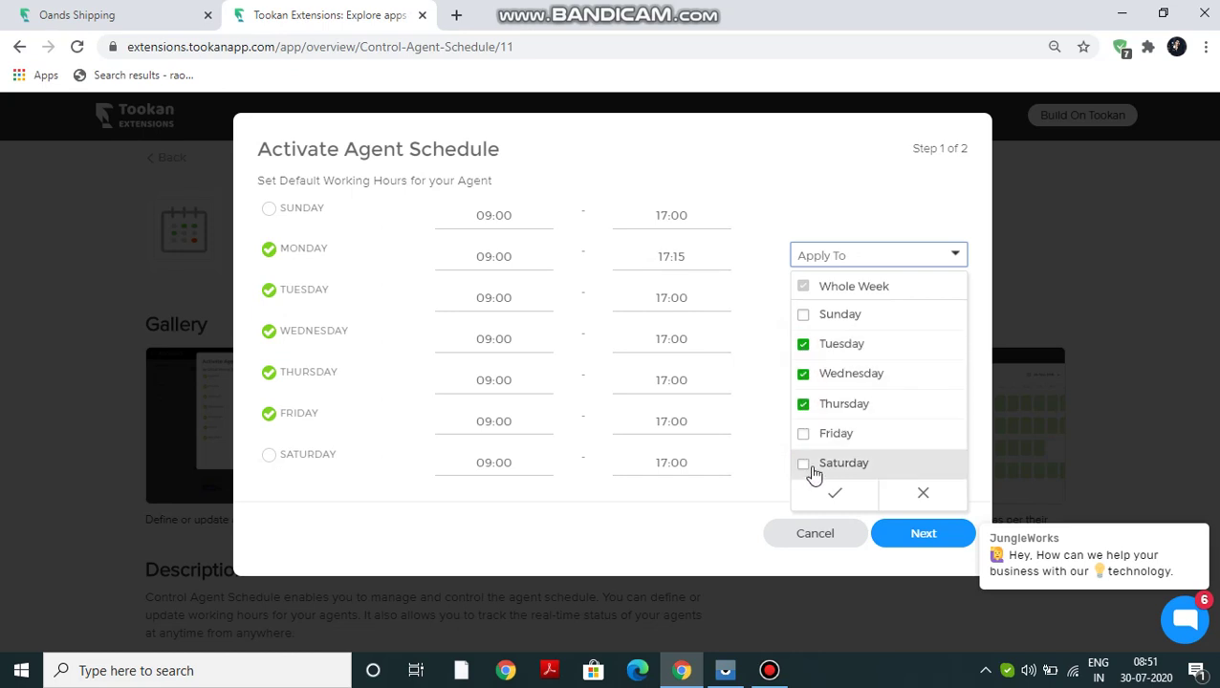
click(829, 494)
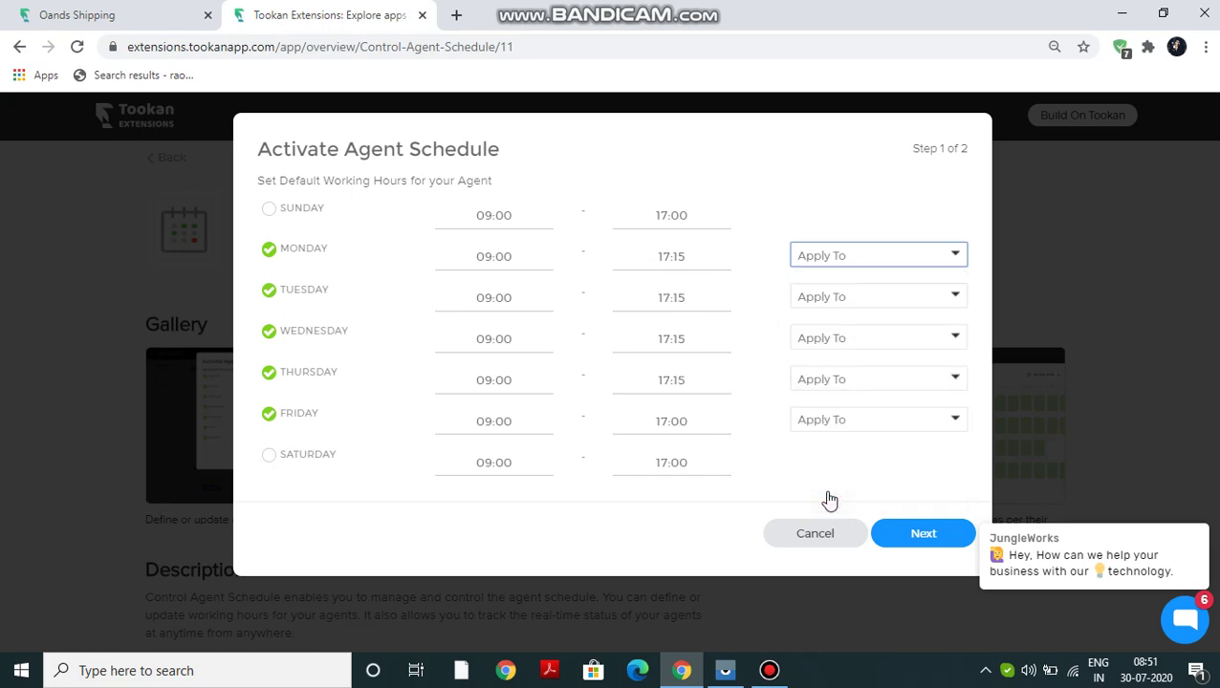
Continue to the activation permissions and filter the custom manager permissions list by a manager's name.
click(919, 533)
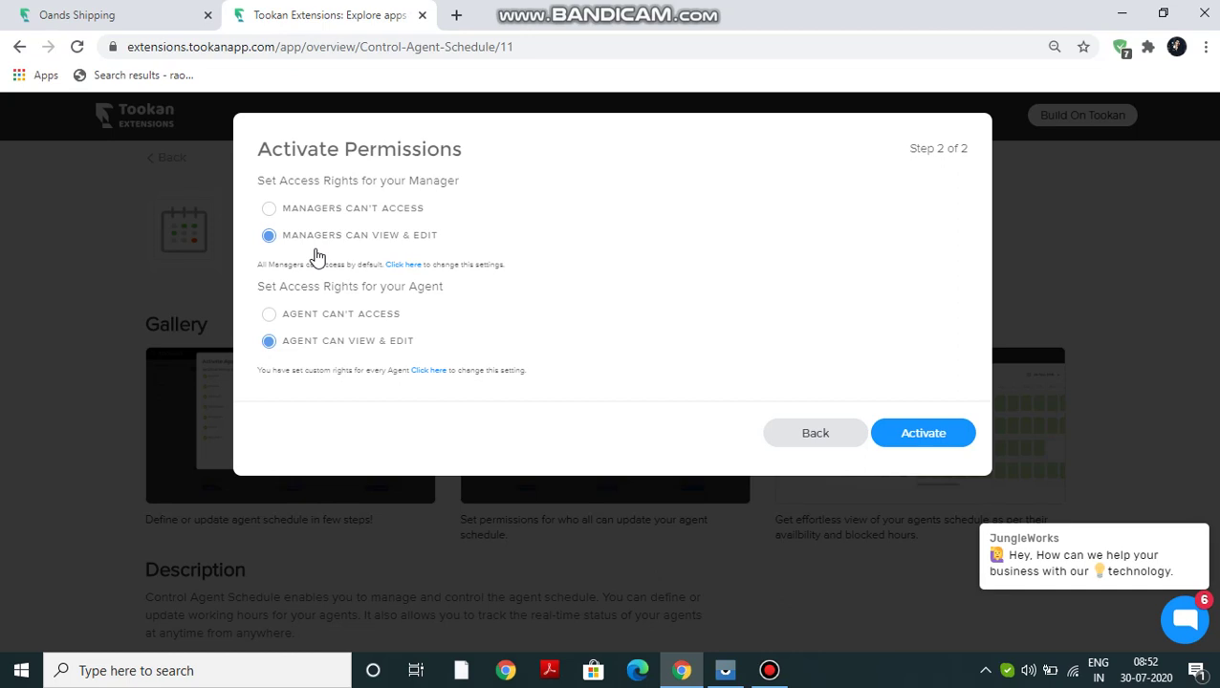
click(407, 271)
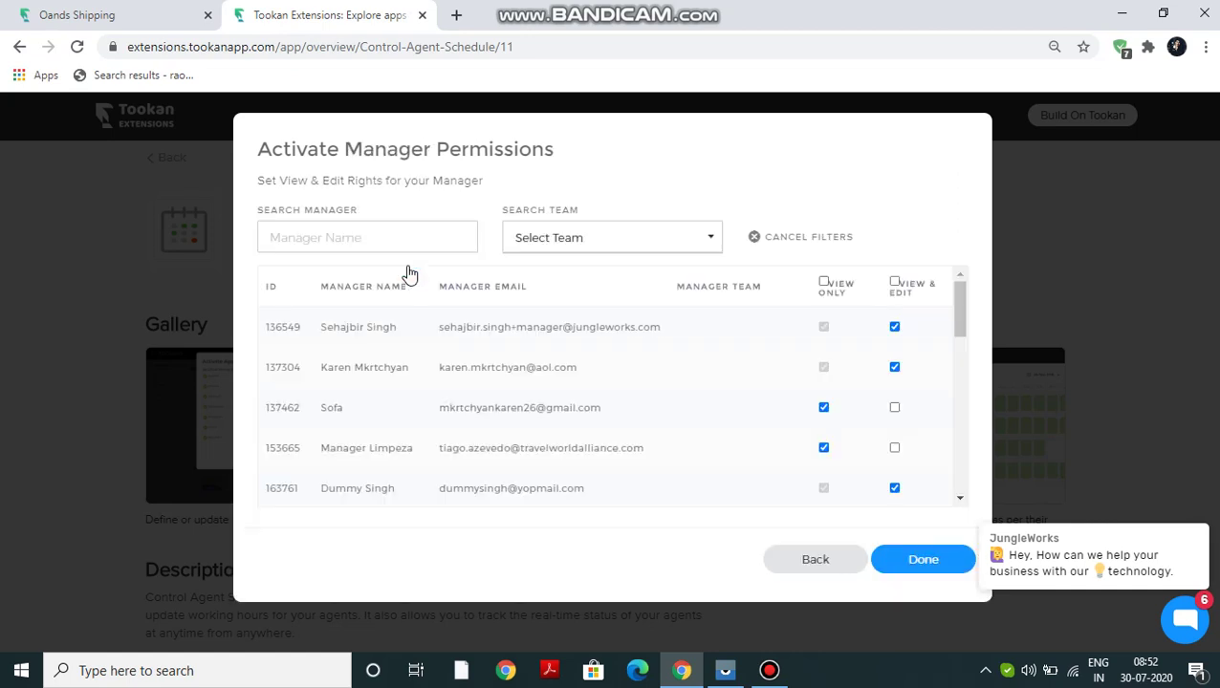
click(348, 242)
text(oscar)
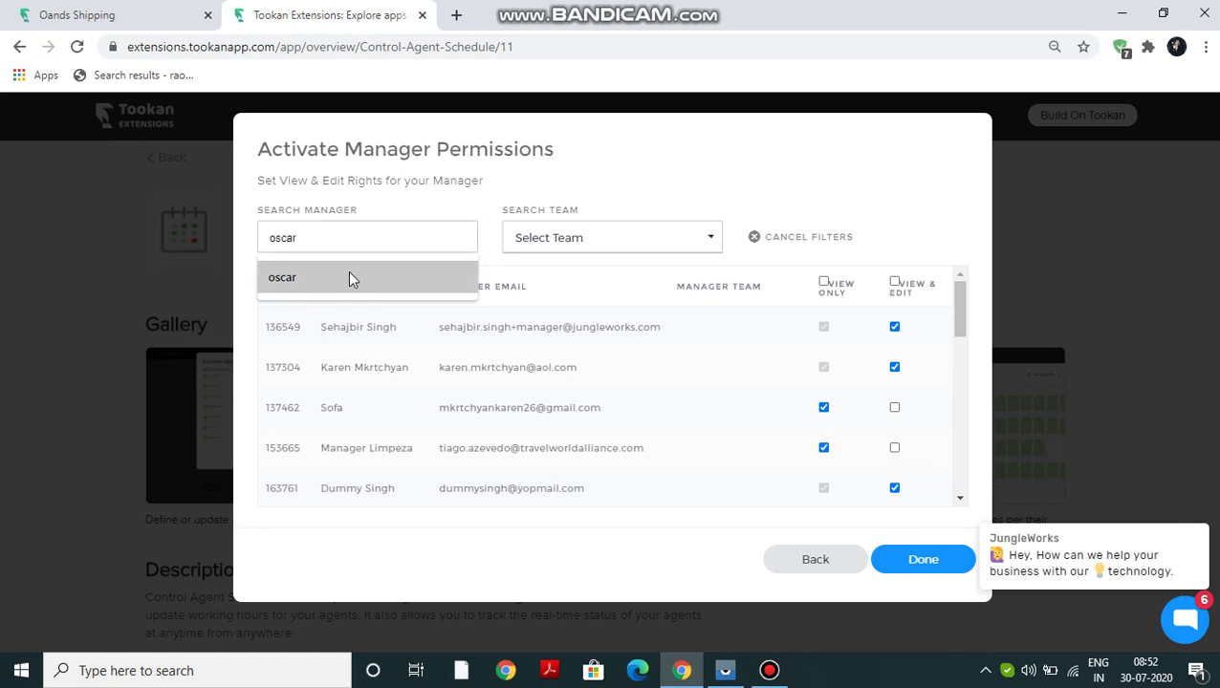
click(349, 275)
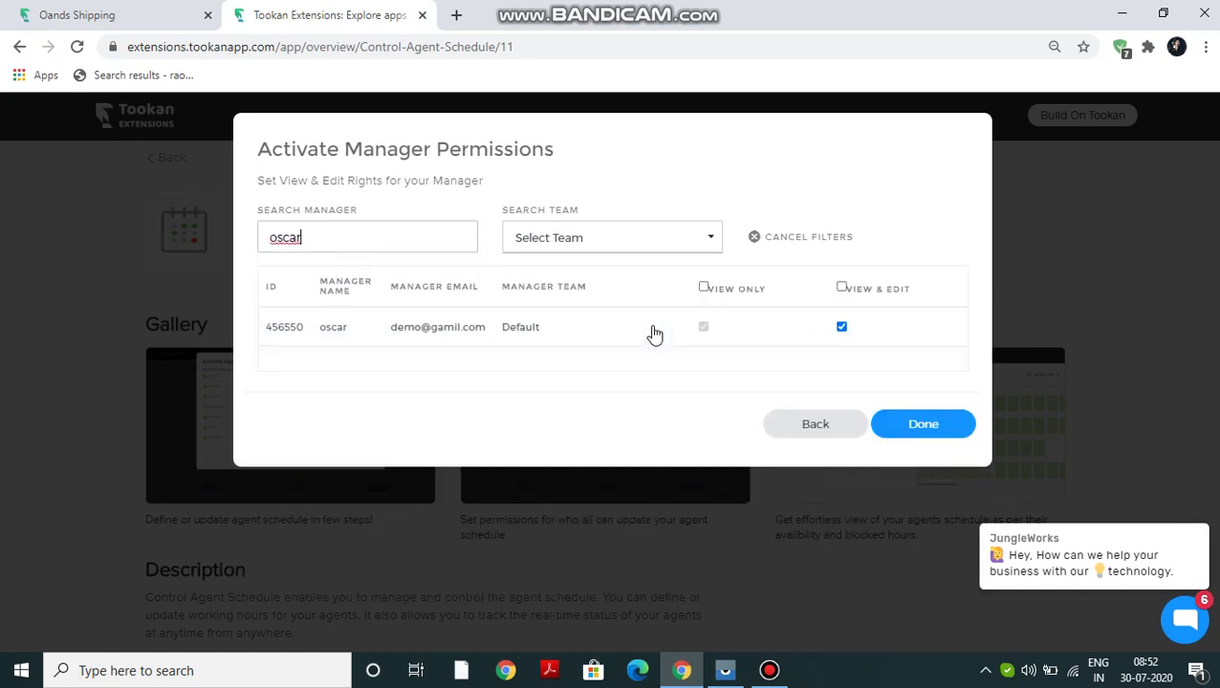
Set the filtered manager's rights to View & Edit and activate the agent schedule extension.
click(842, 328)
click(704, 328)
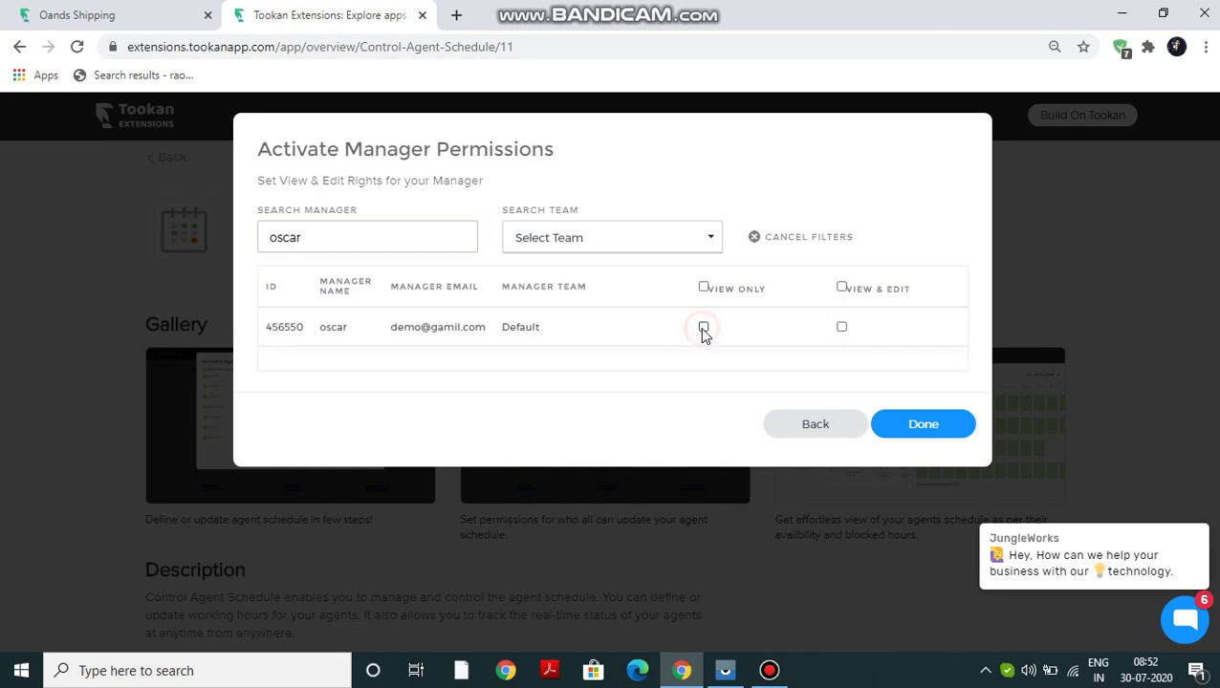
click(842, 328)
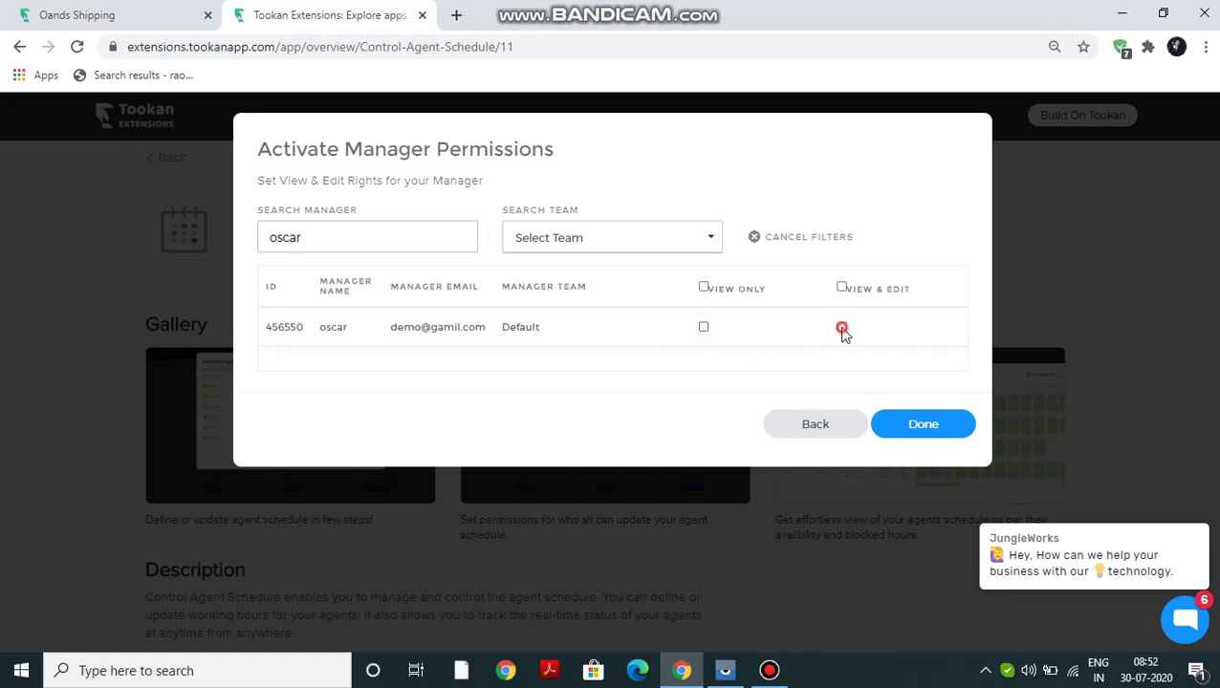
click(939, 427)
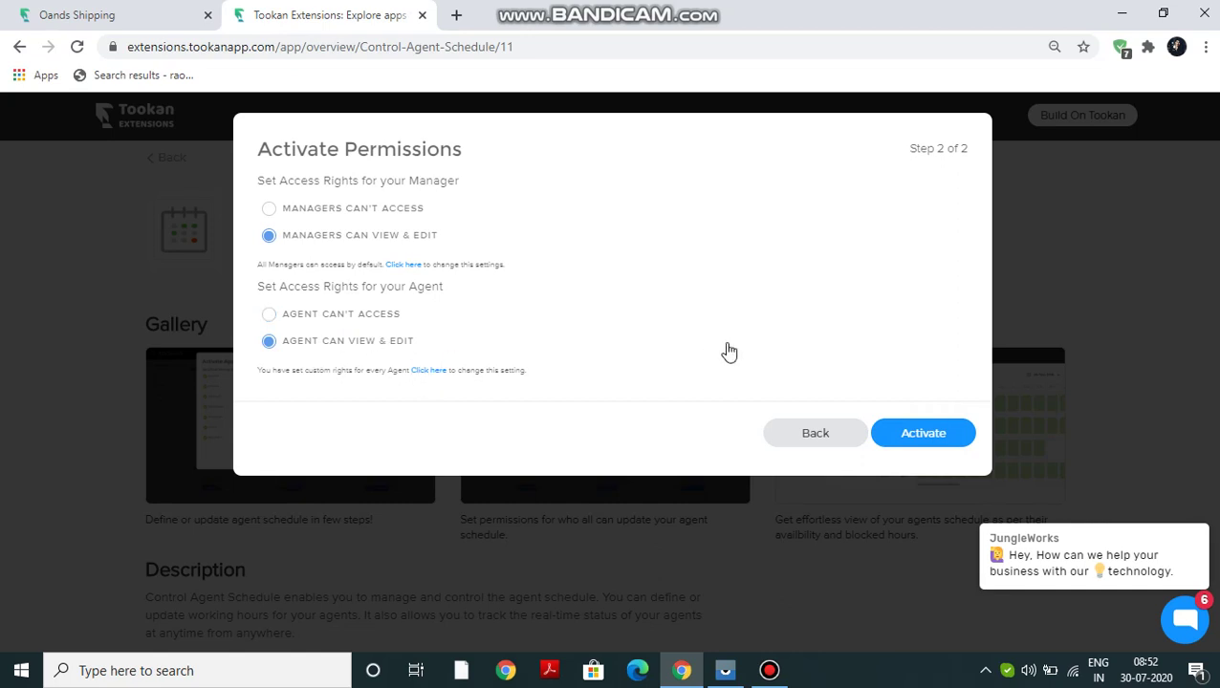
click(930, 432)
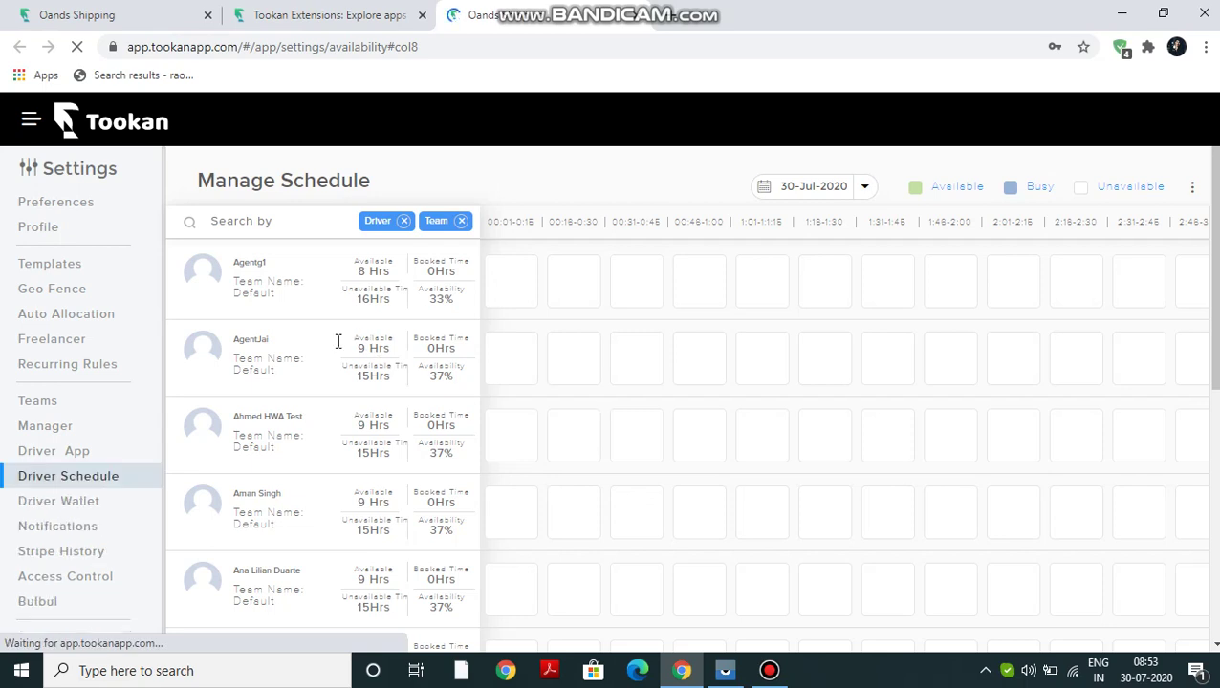
Examine the drivers' available and unavailable time slots for 30-Jul-2020 across the schedule, then reload it.
scroll(321, 551, down, 1)
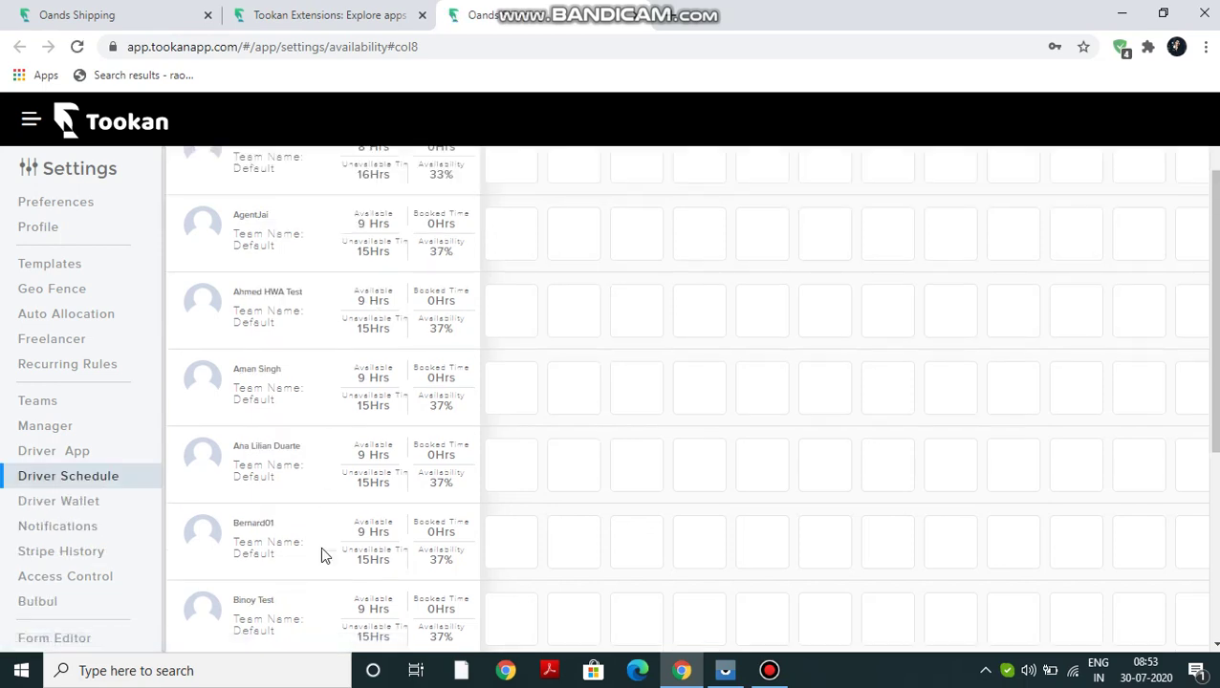
scroll(404, 434, up, 1)
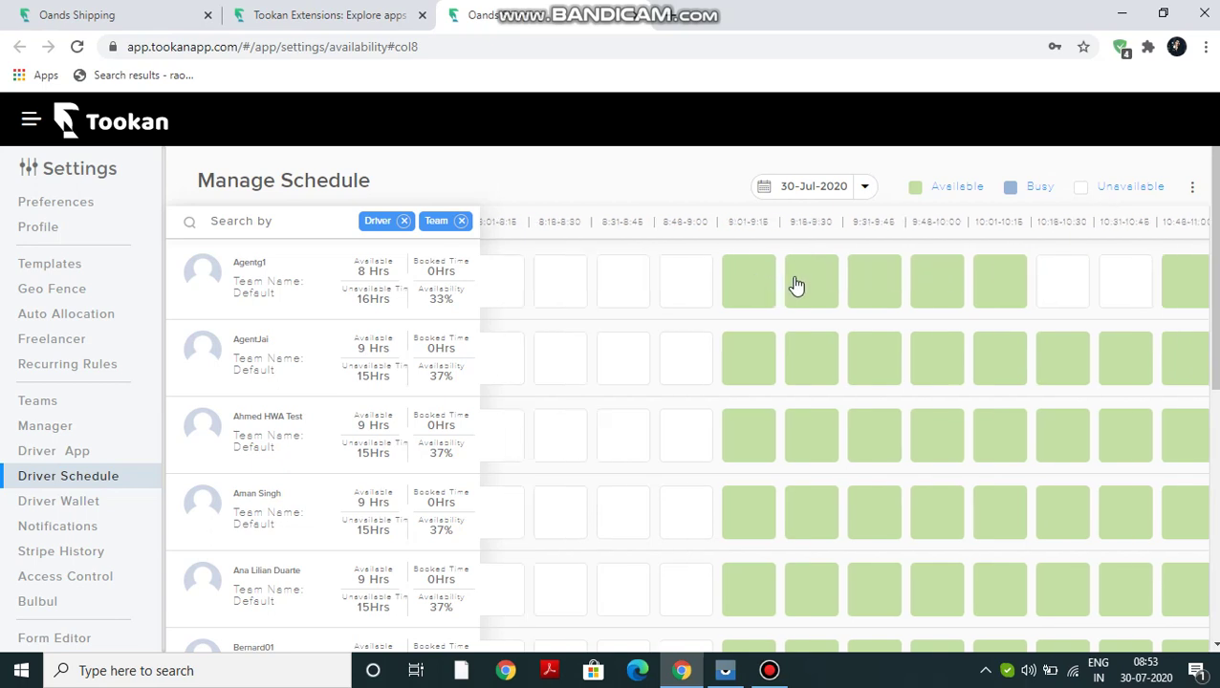
scroll(797, 285, right, 15)
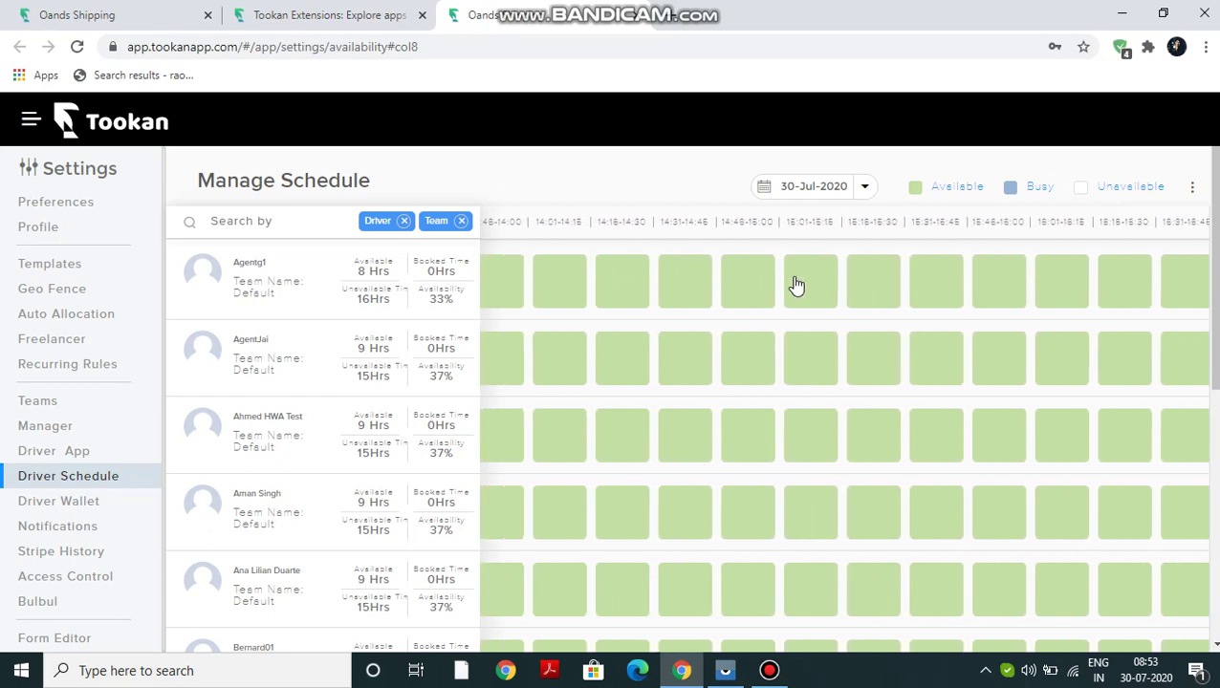
scroll(797, 285, right, 5)
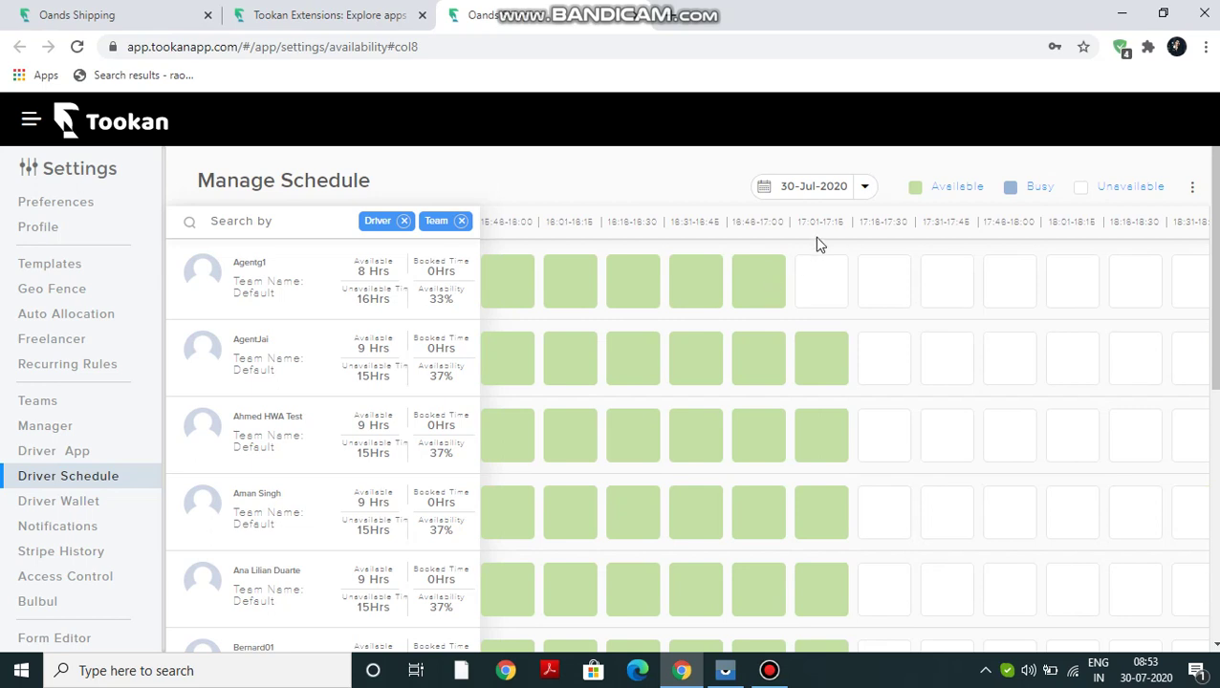
scroll(813, 433, left, 6)
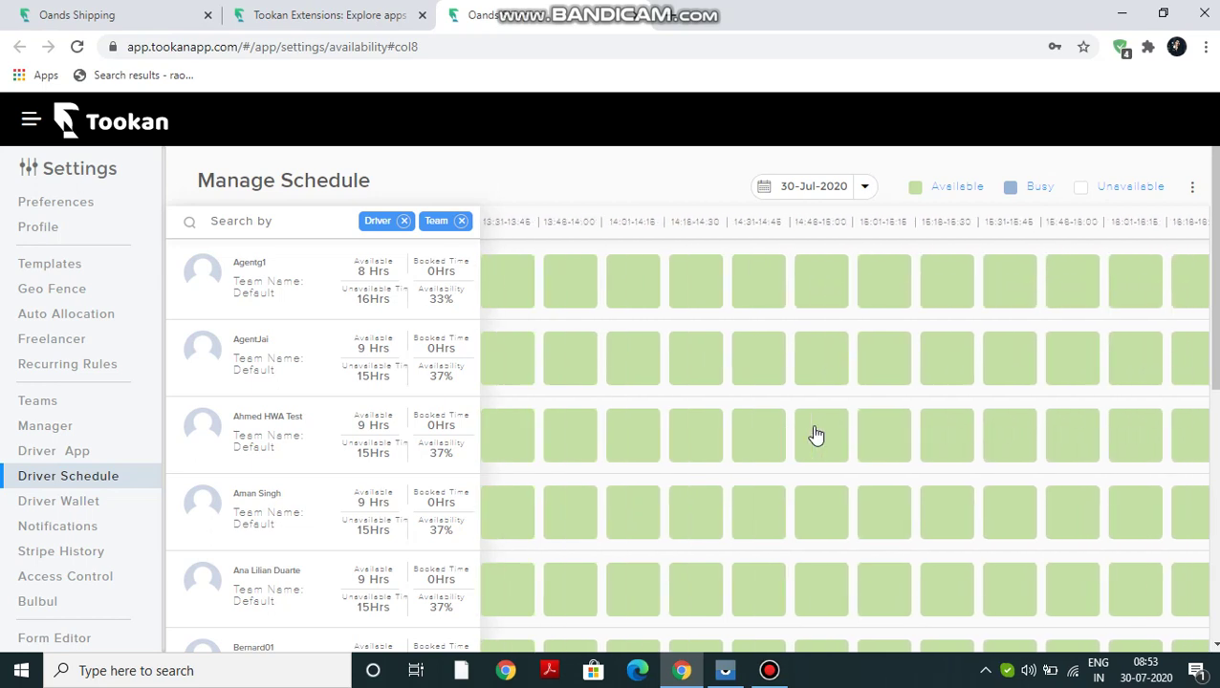
scroll(816, 436, down, 2)
scroll(814, 433, up, 2)
scroll(672, 422, left, 2)
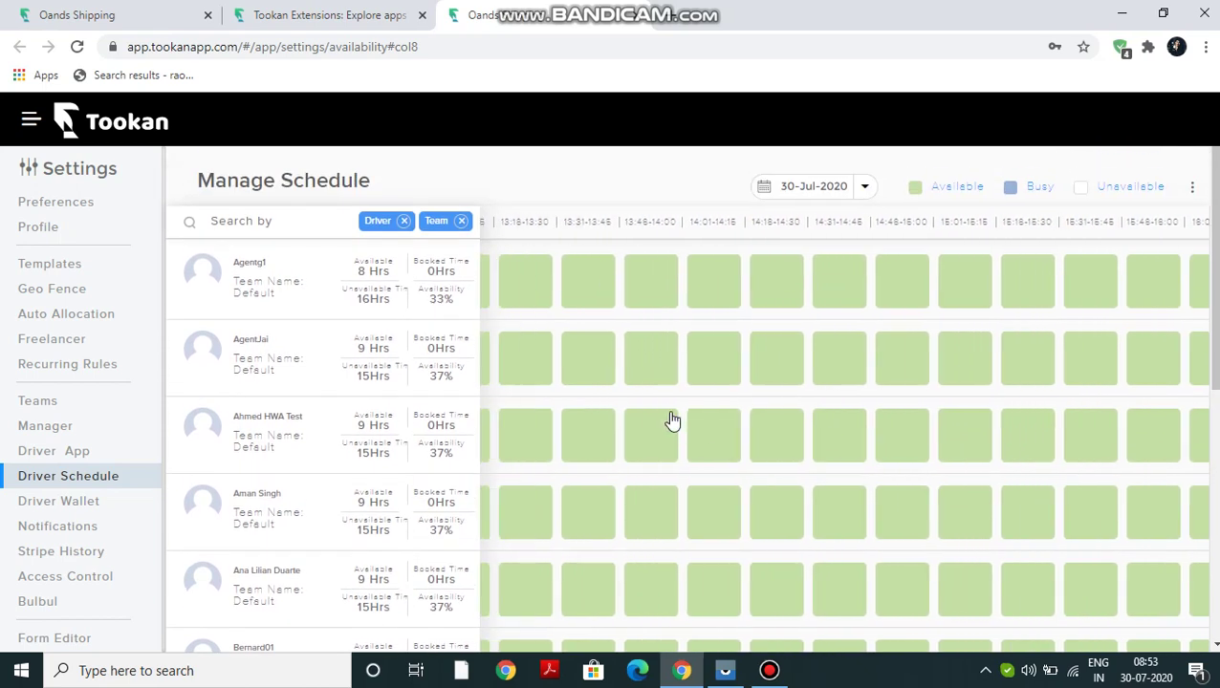
click(717, 291)
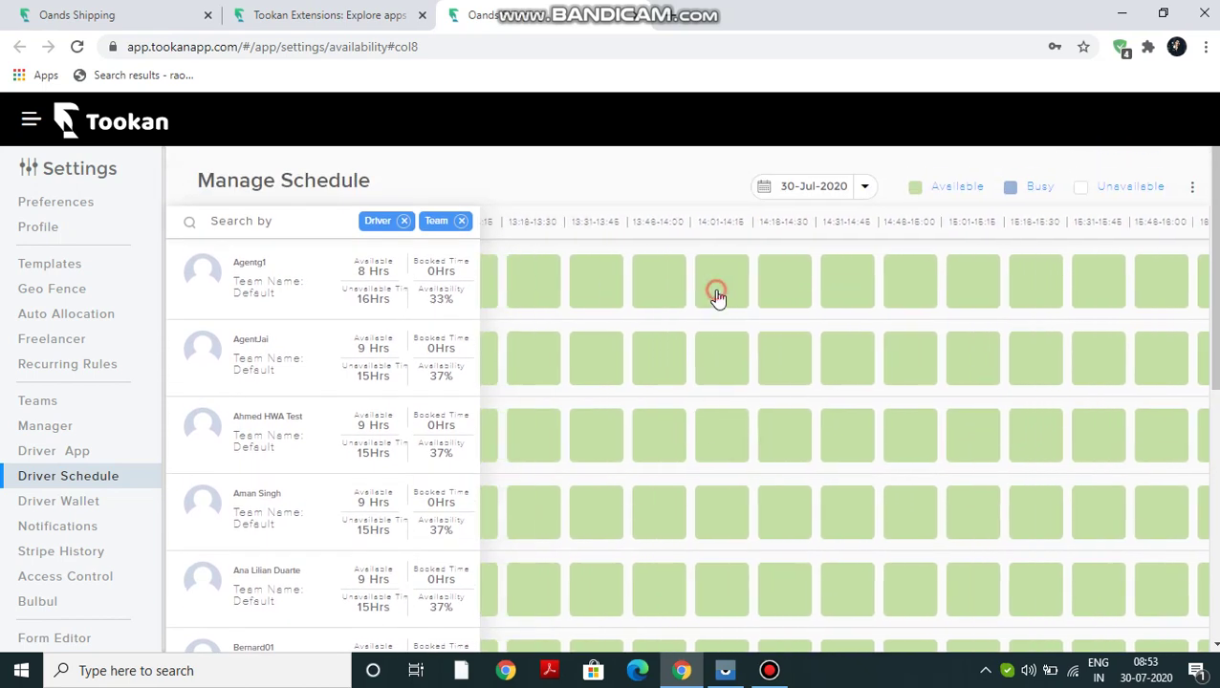
click(75, 50)
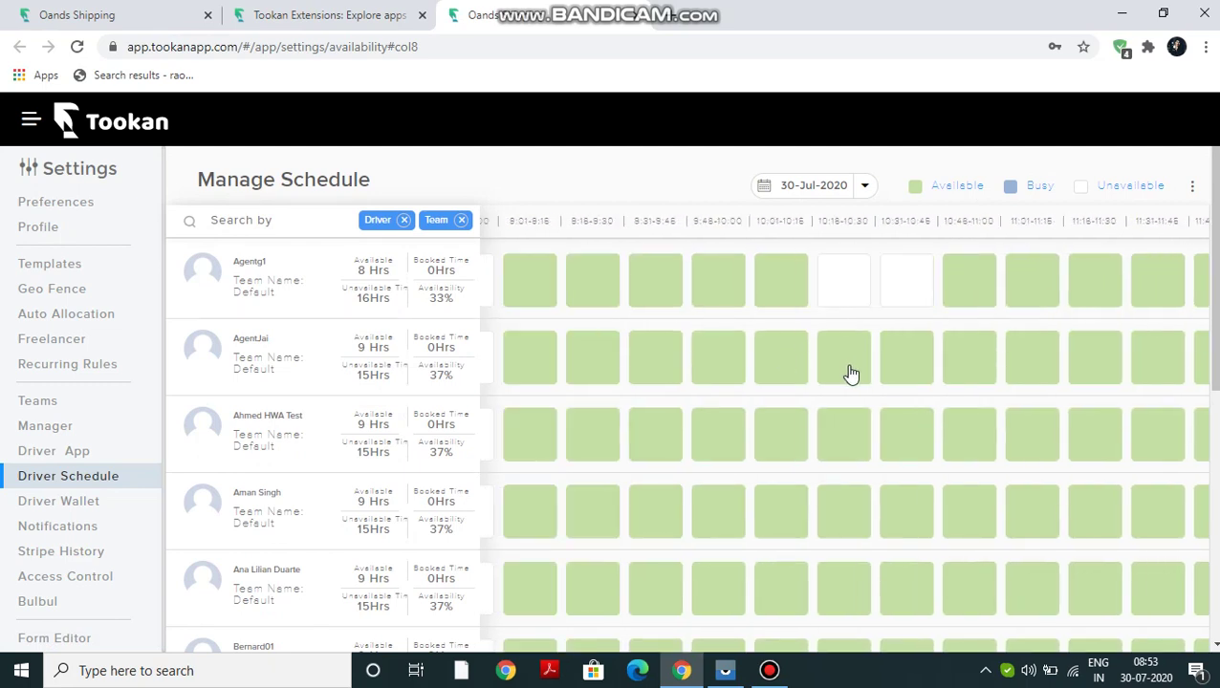
Make the second listed driver unavailable from 10:16 to 10:45 on 30-Jul-2020 and save the schedule.
click(908, 364)
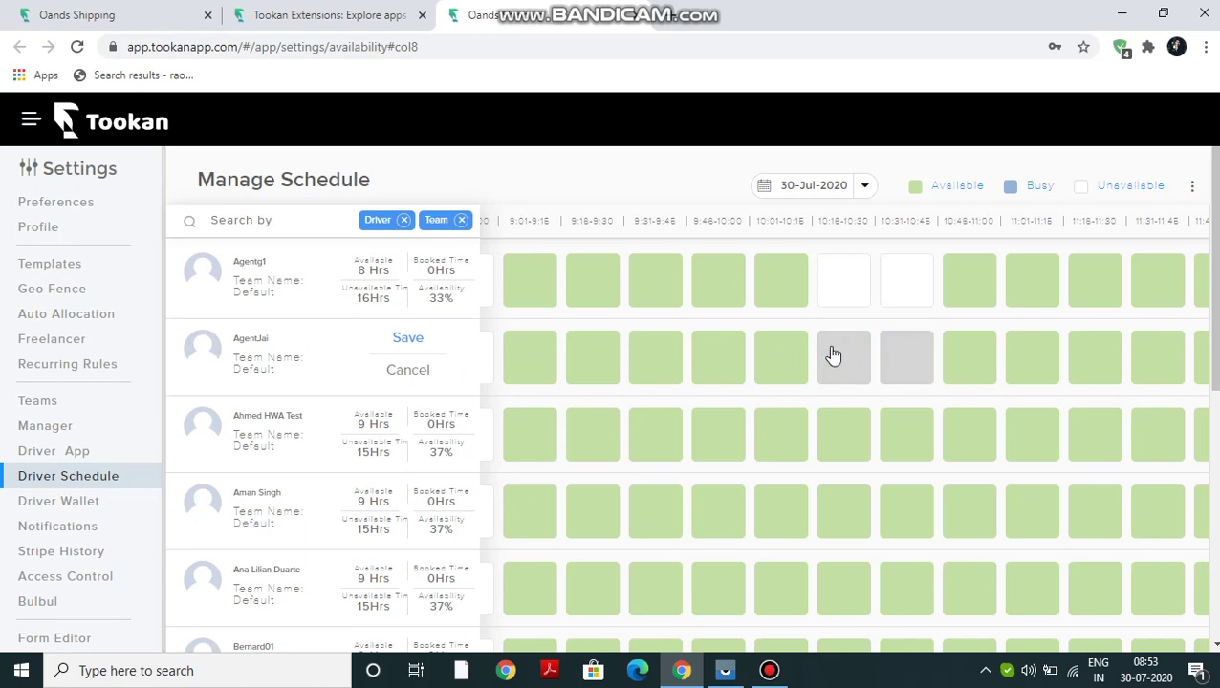
click(407, 343)
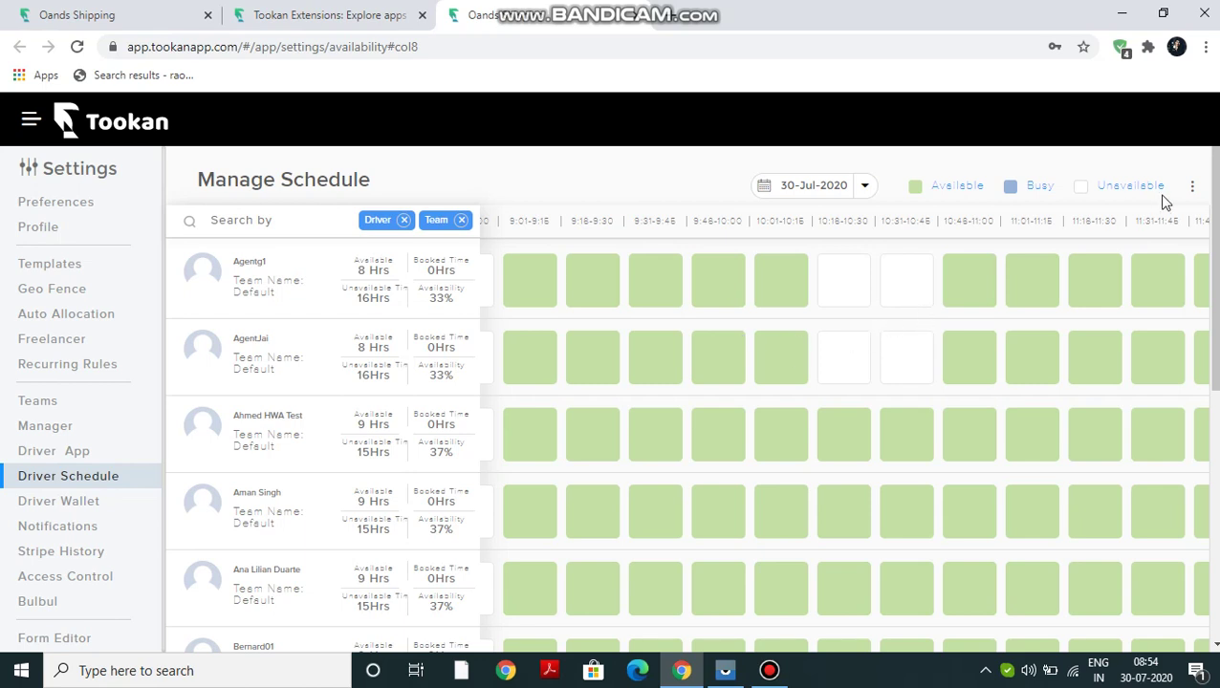
Review the default working hours in the driver schedule settings and leave them without updating.
click(1192, 187)
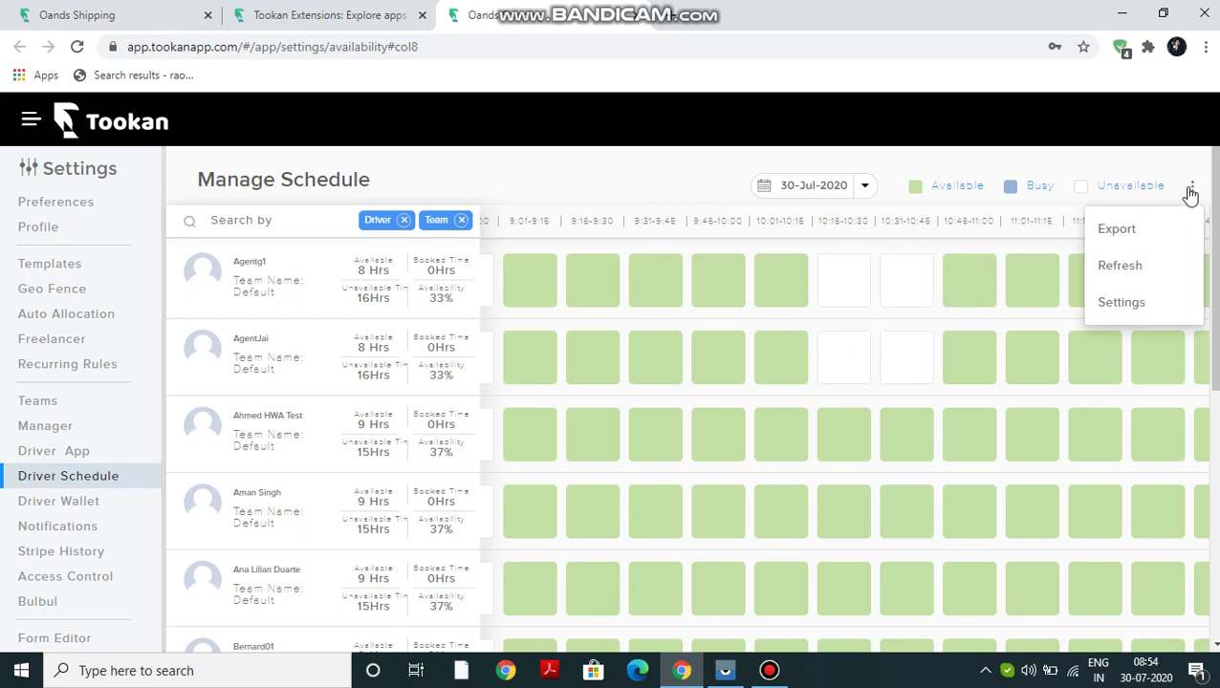
click(1140, 304)
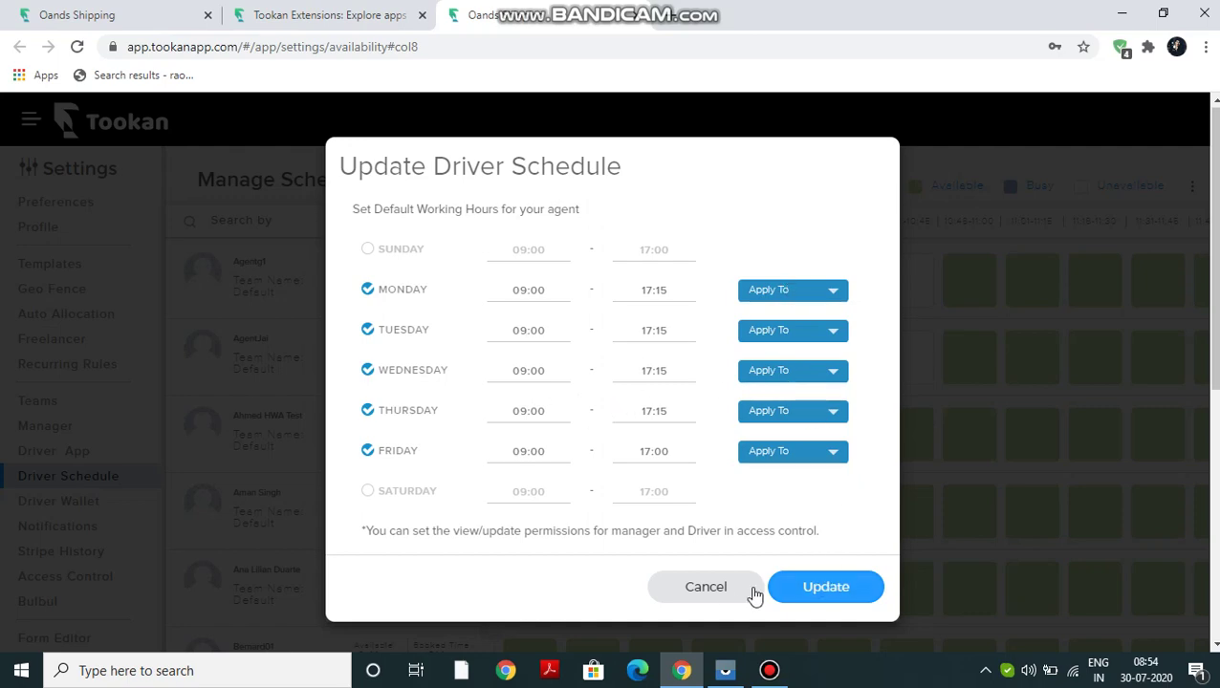
click(707, 588)
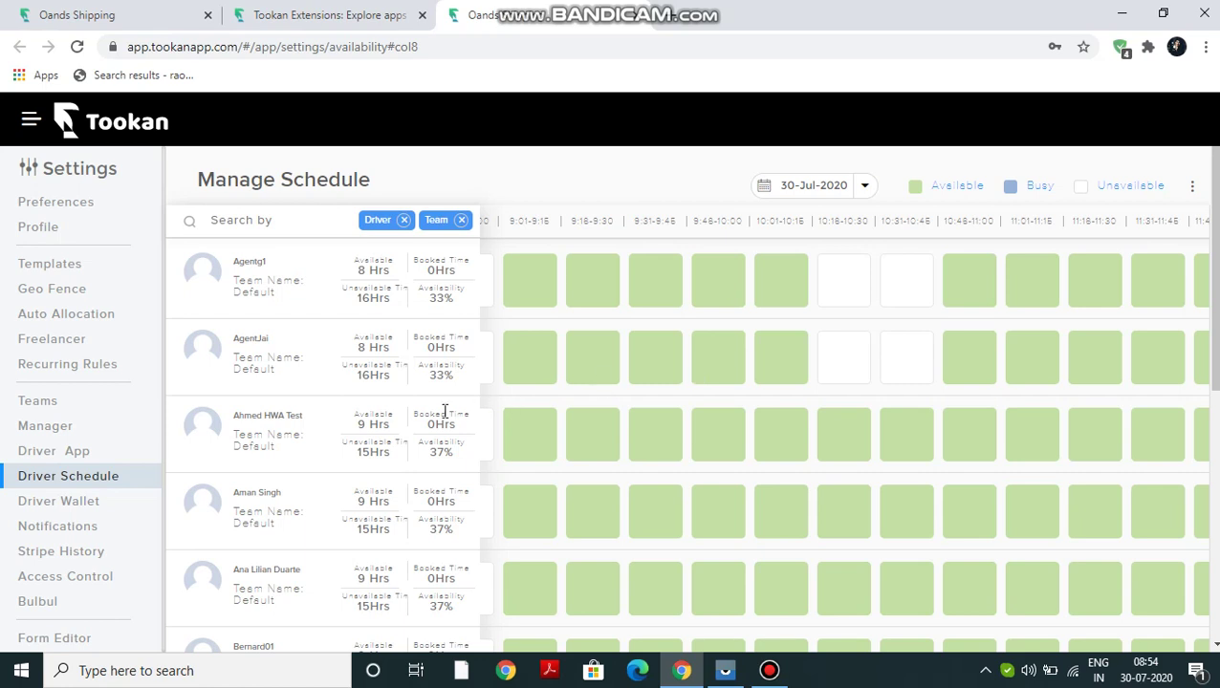
Open the Manager Access Control List in the settings.
click(108, 577)
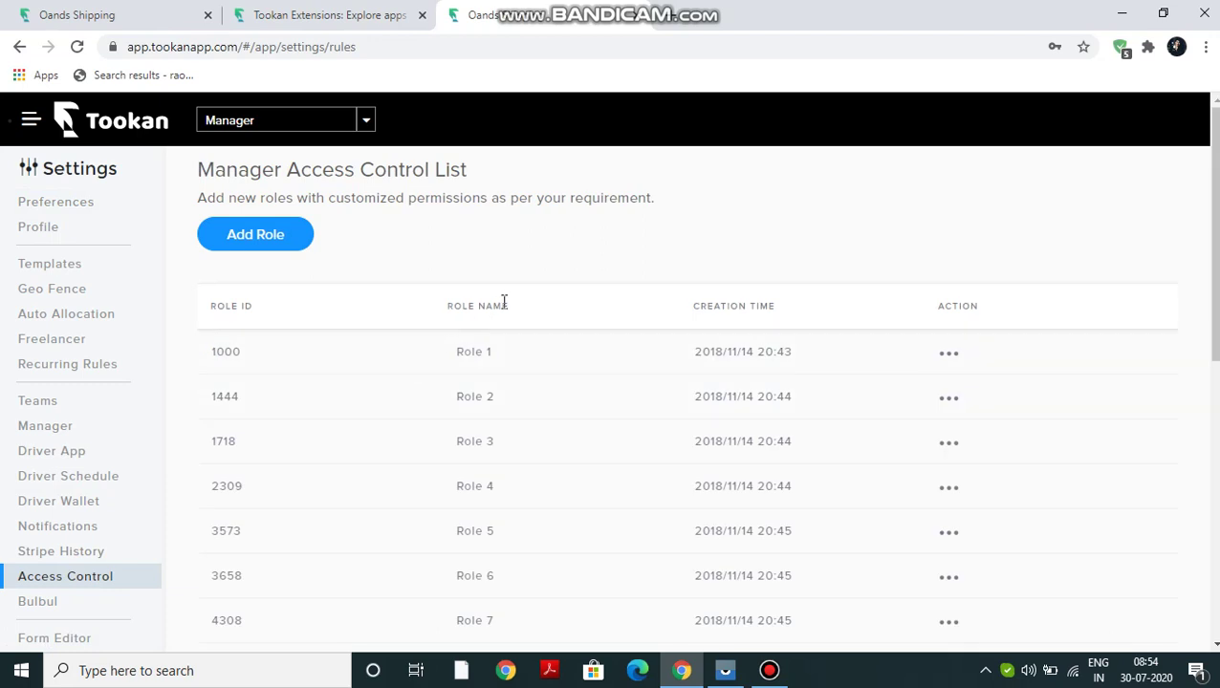
Select the Manager access list and start a new role named ASC.
click(366, 125)
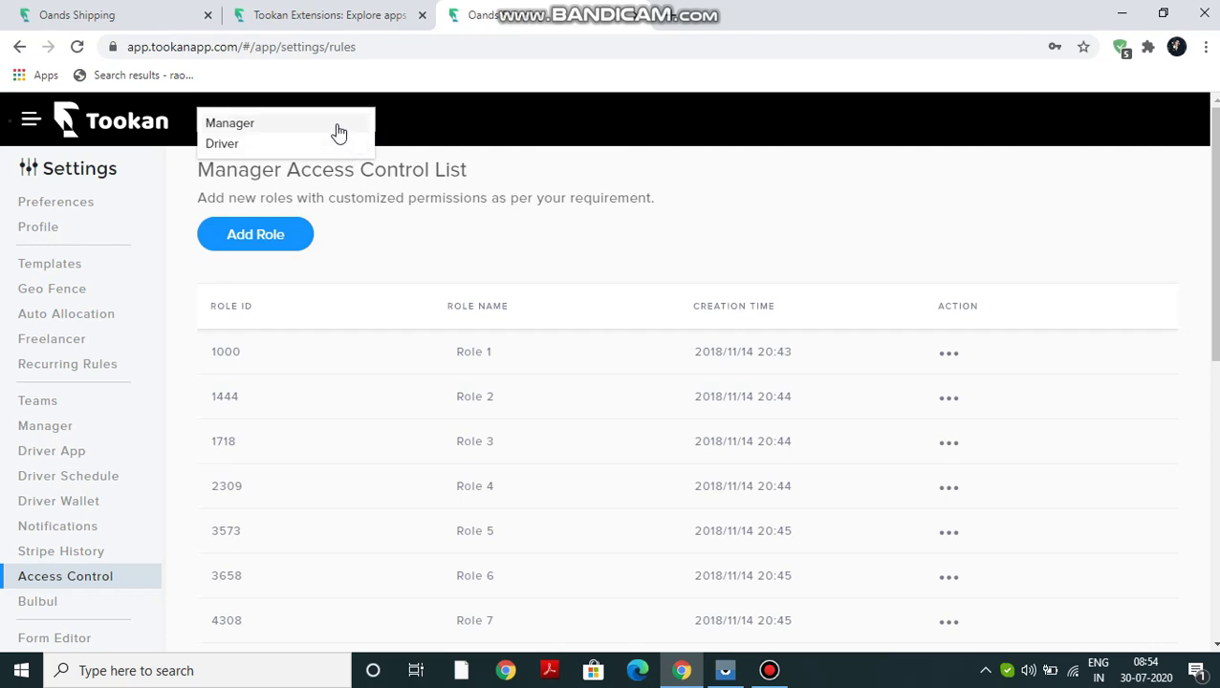
click(339, 124)
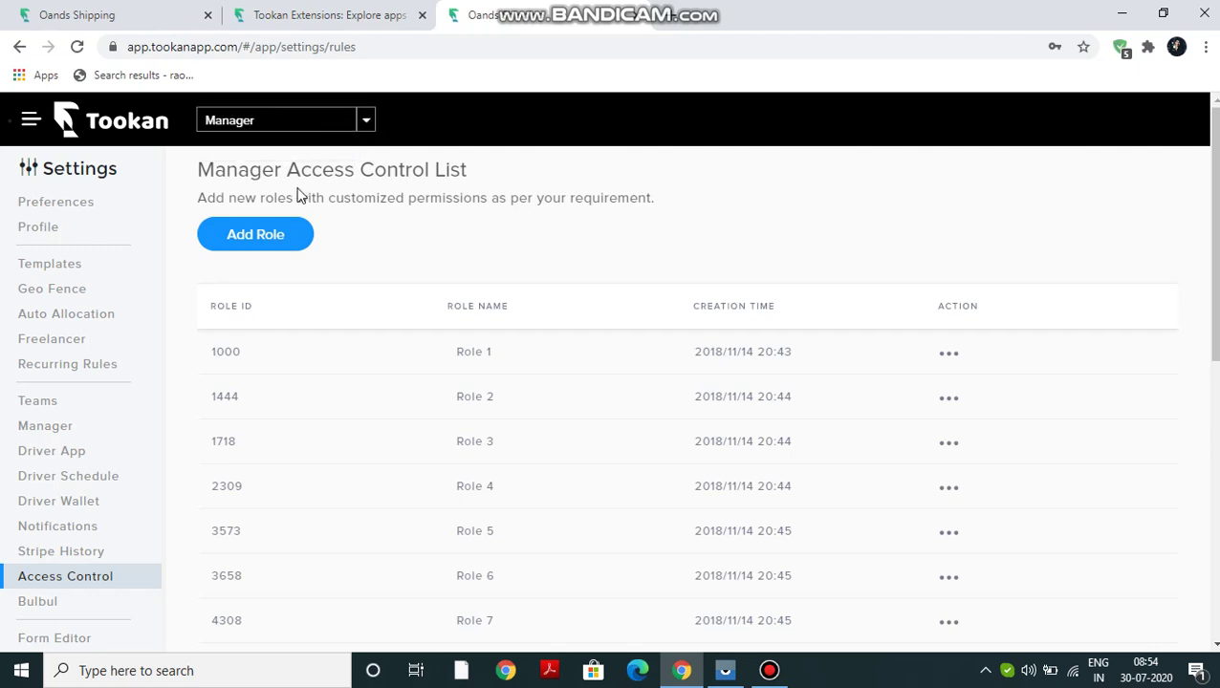
click(287, 236)
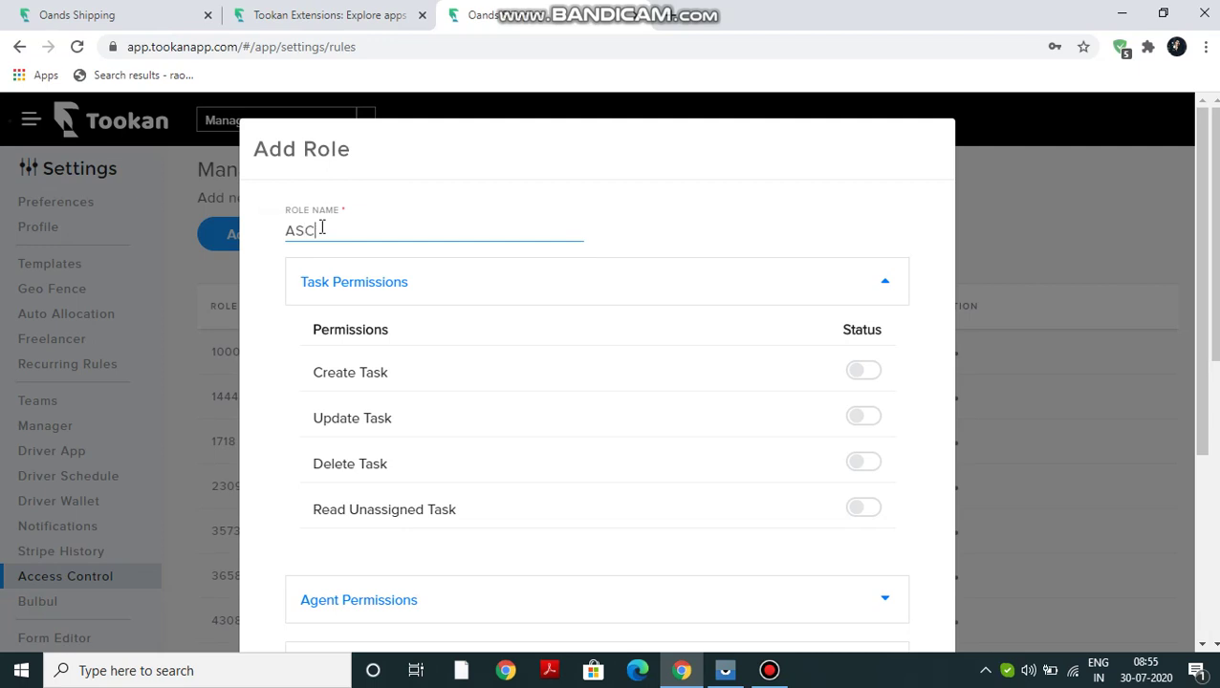
Grant the new role the Read Driver Schedule and Update Driver Schedule settings permissions, and add it to the role list.
scroll(641, 364, down, 3)
scroll(642, 368, down, 1)
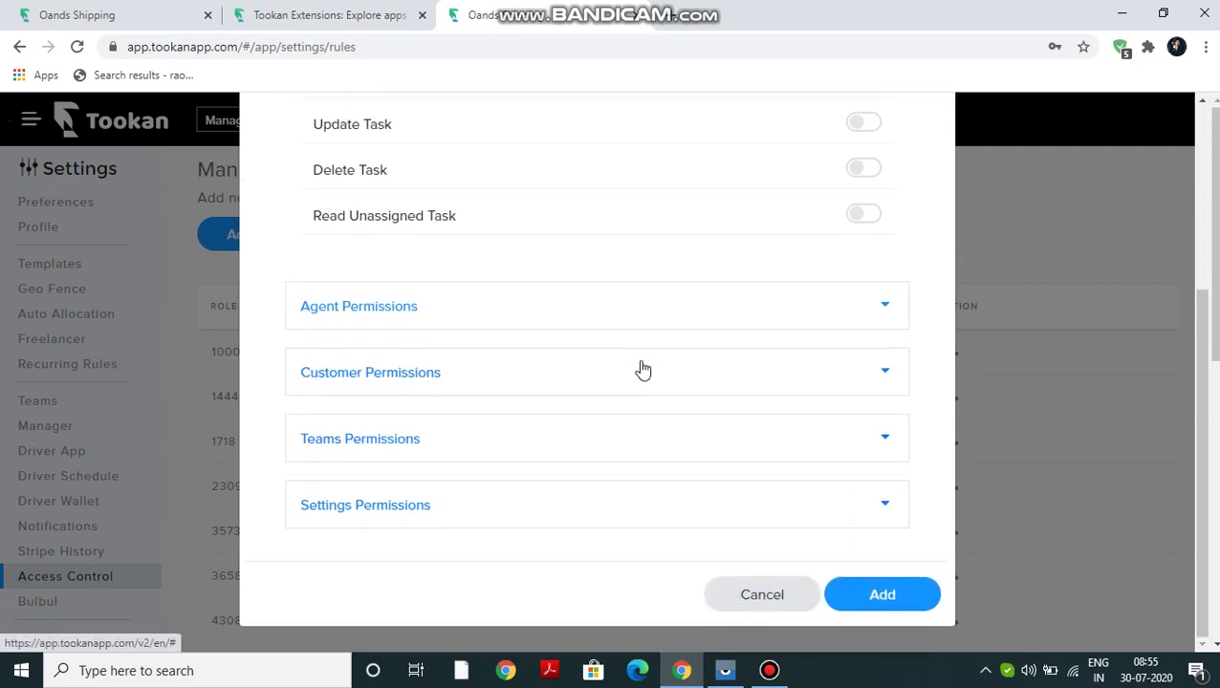
click(416, 507)
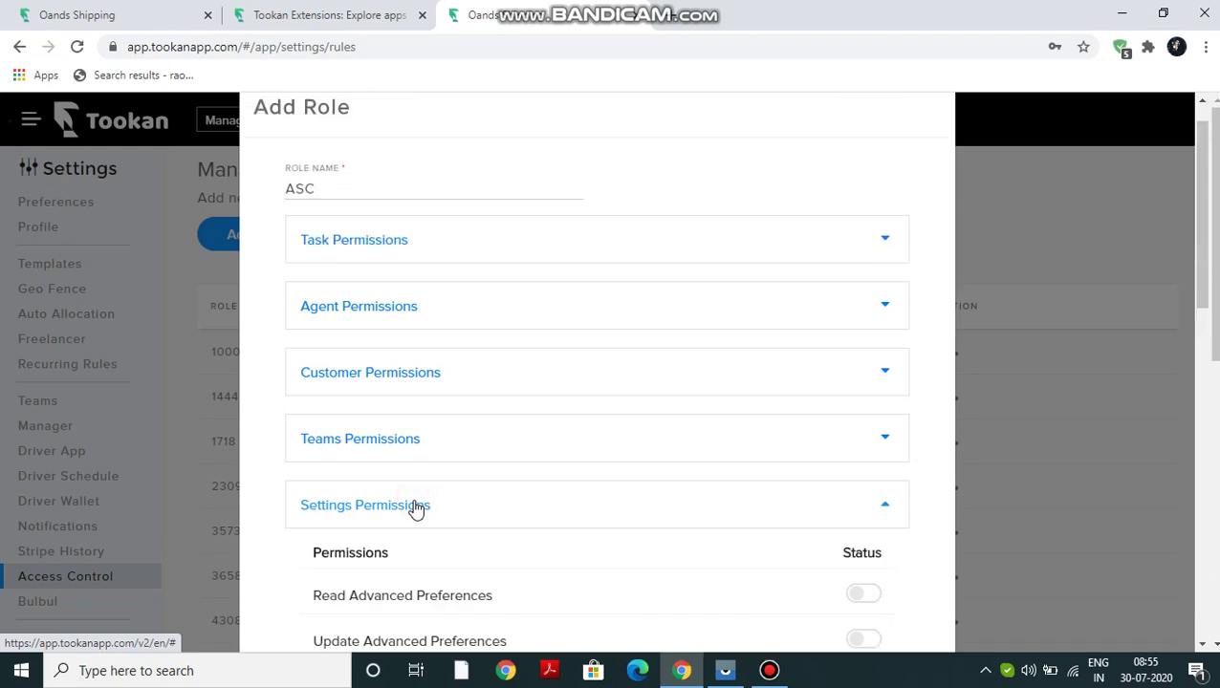
scroll(416, 510, down, 4)
scroll(459, 507, down, 1)
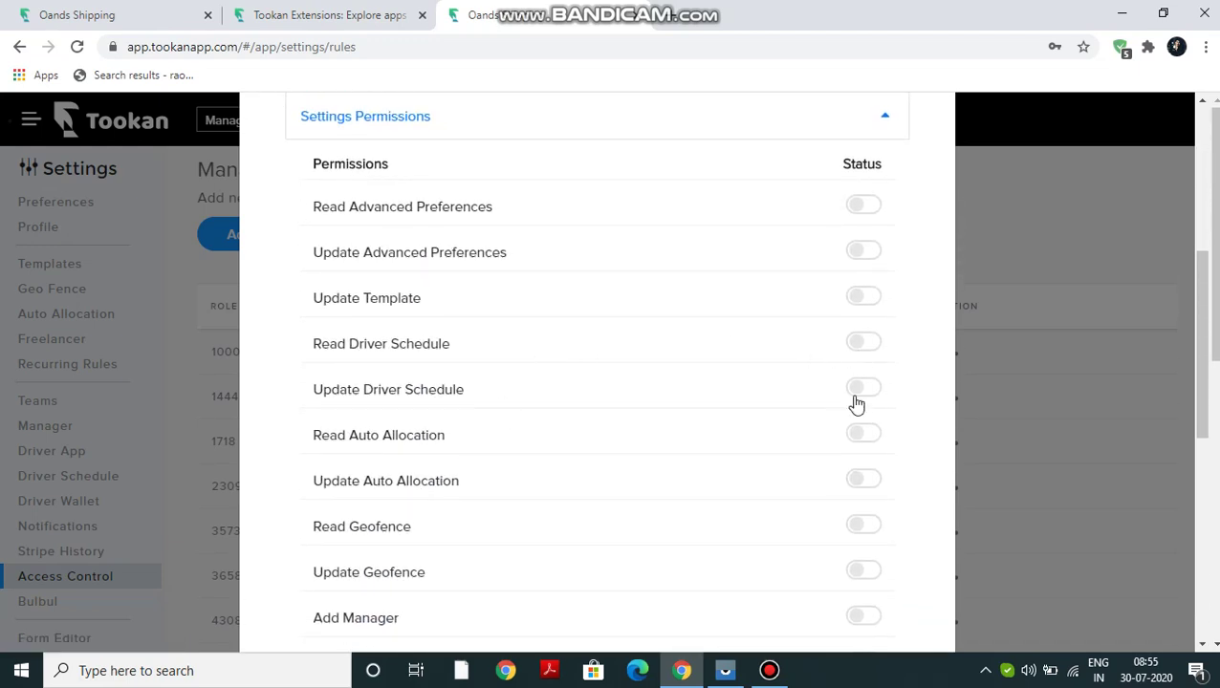
click(861, 347)
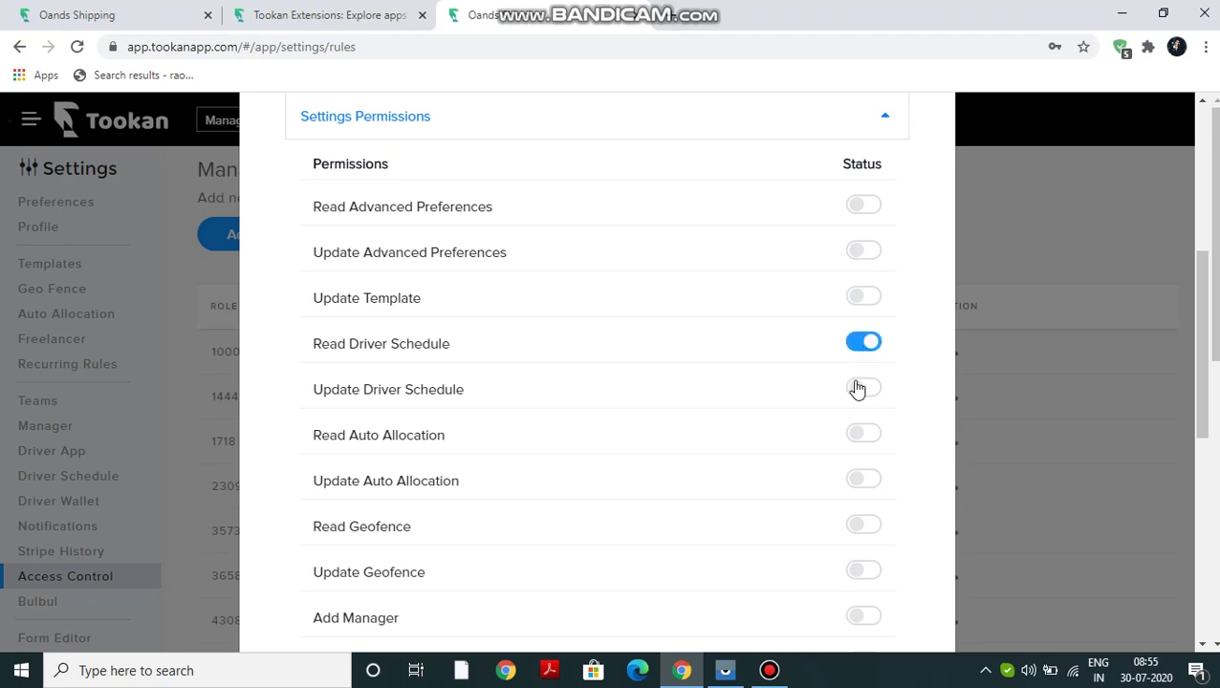
click(858, 390)
scroll(859, 394, down, 5)
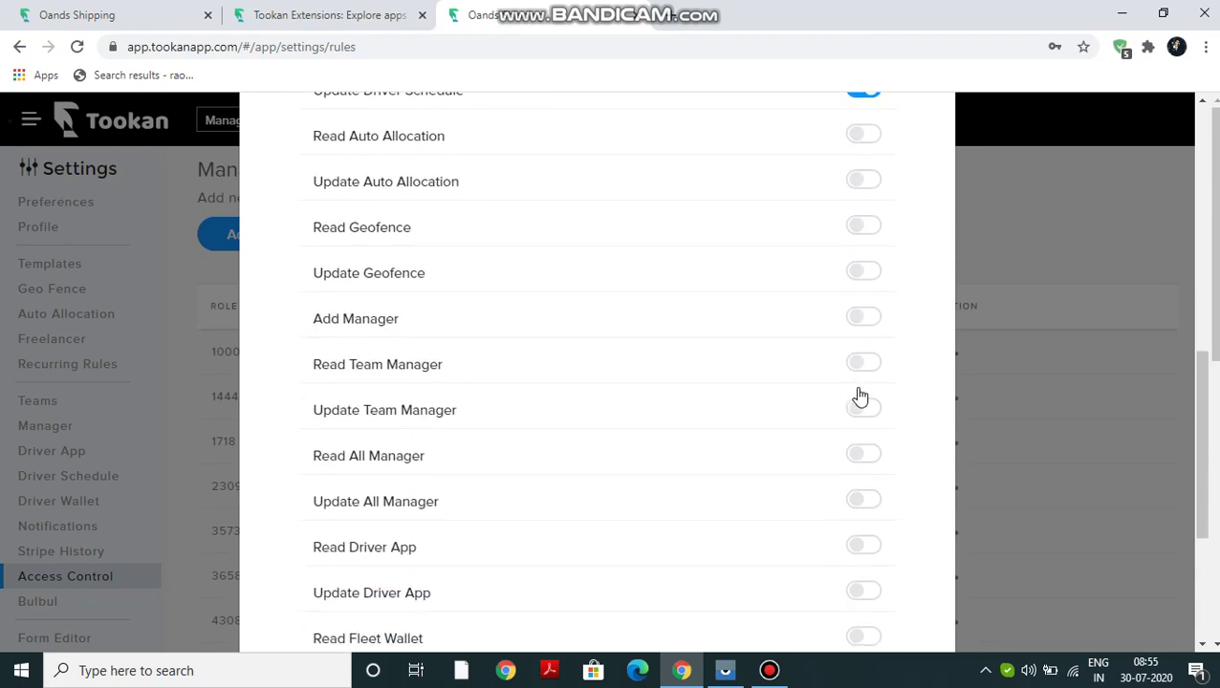
scroll(859, 395, down, 2)
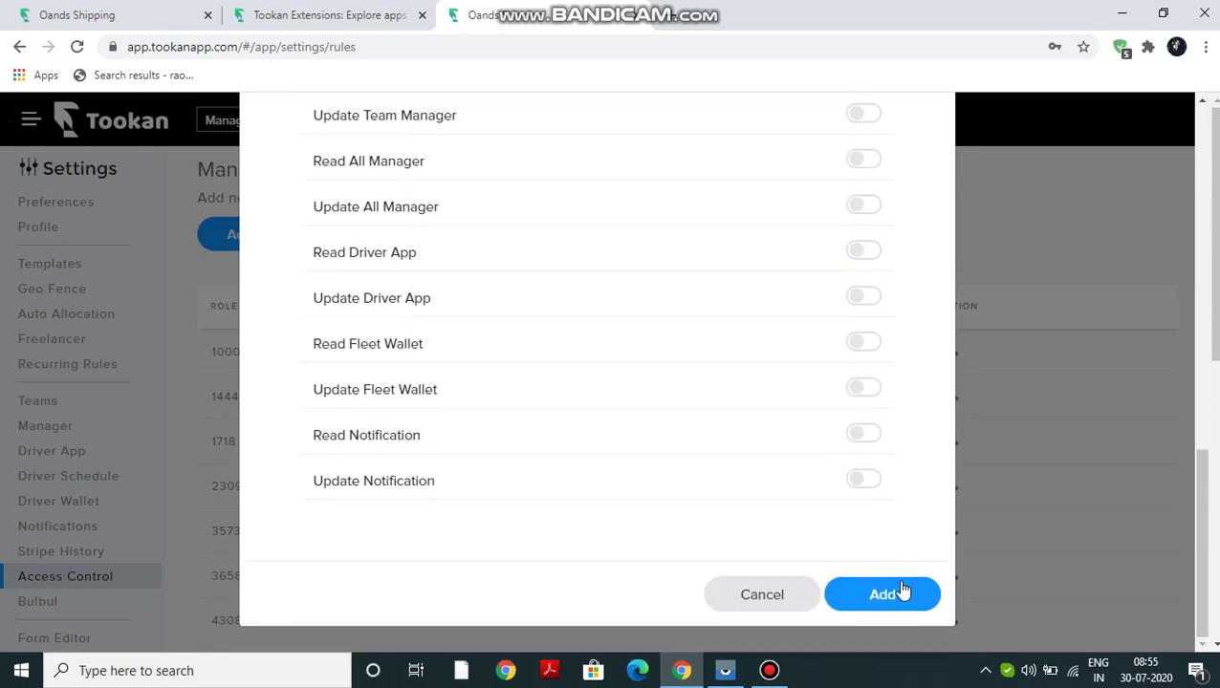
click(900, 595)
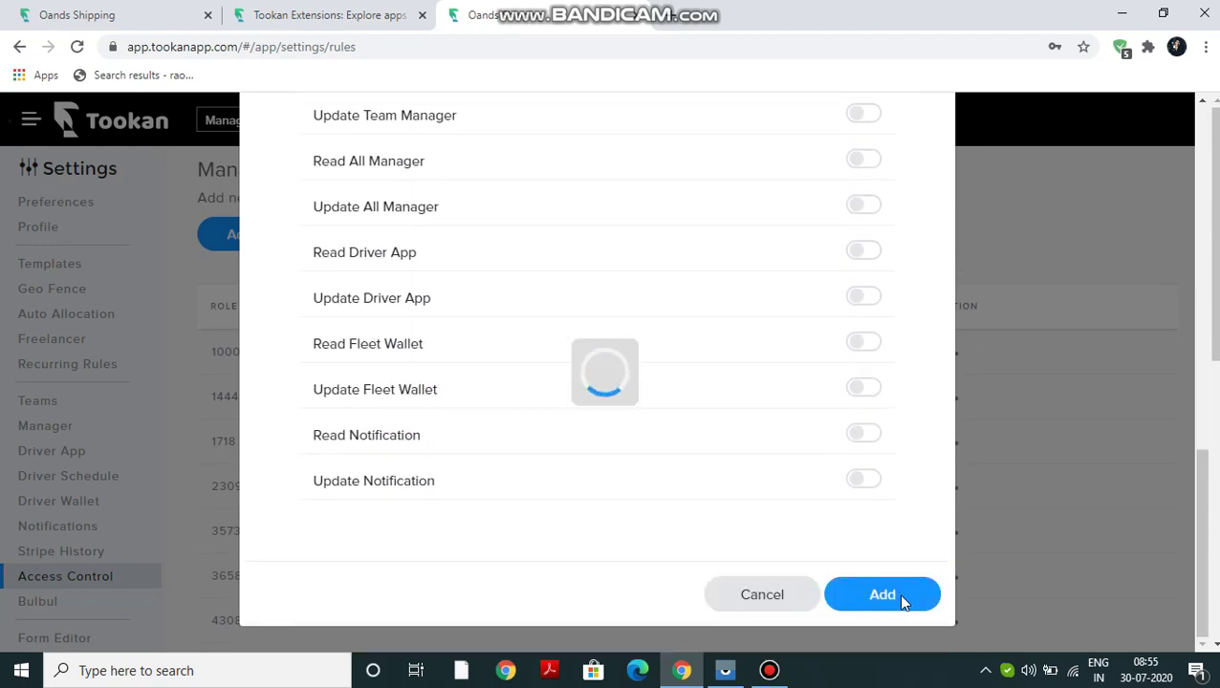
scroll(878, 449, down, 7)
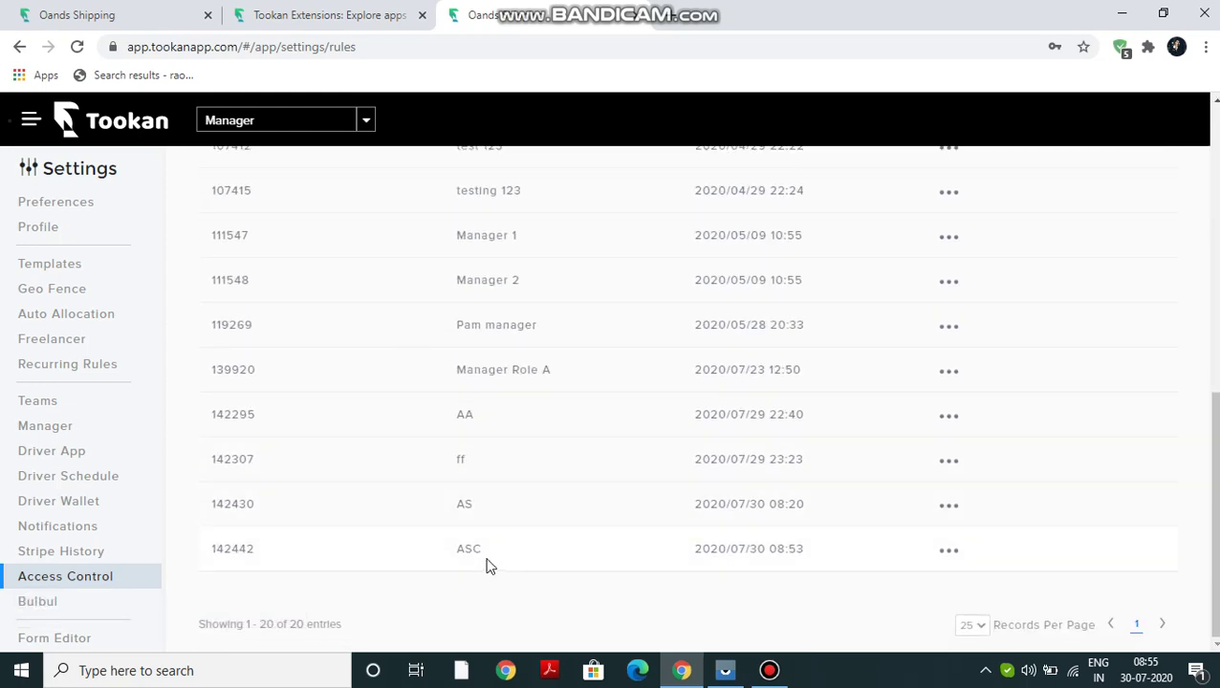
scroll(487, 564, up, 7)
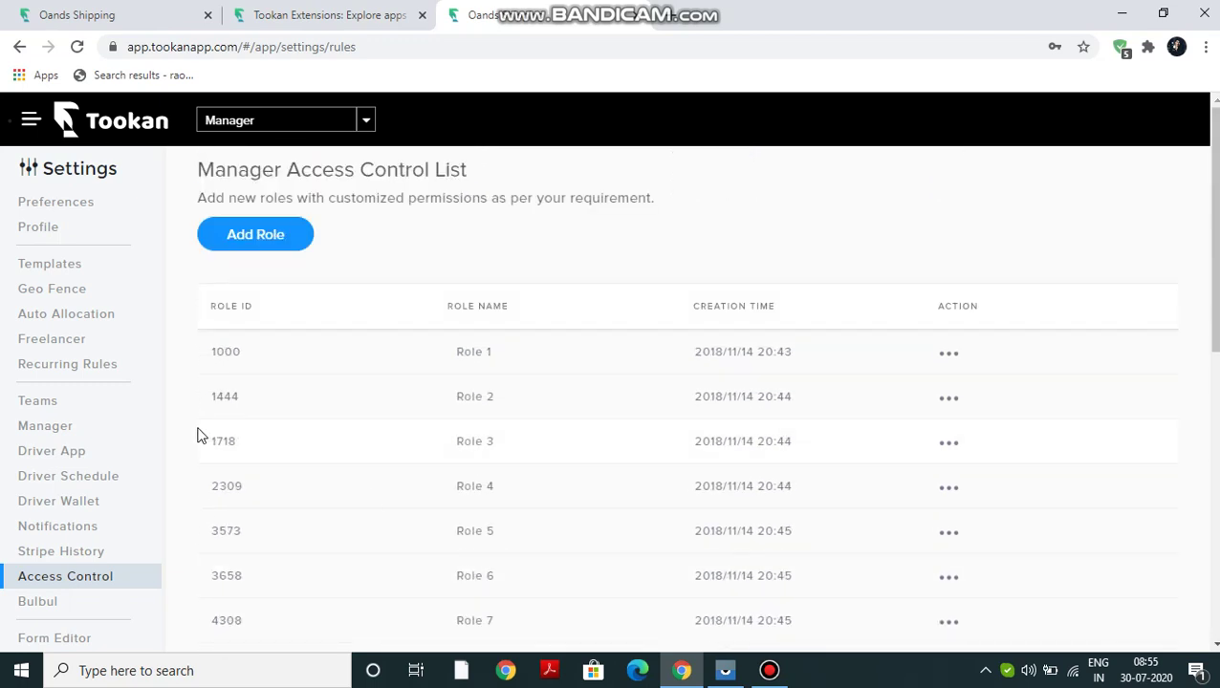
Assign the ASC role to the first listed manager and update the manager's record.
click(52, 430)
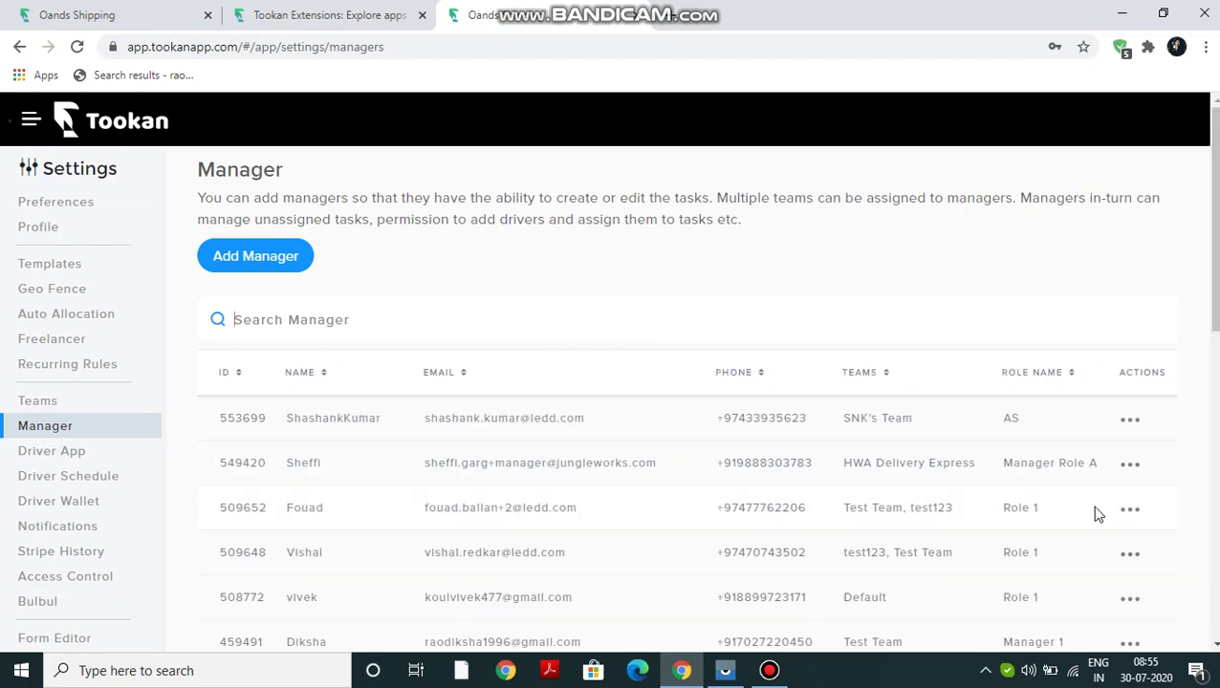
click(1131, 421)
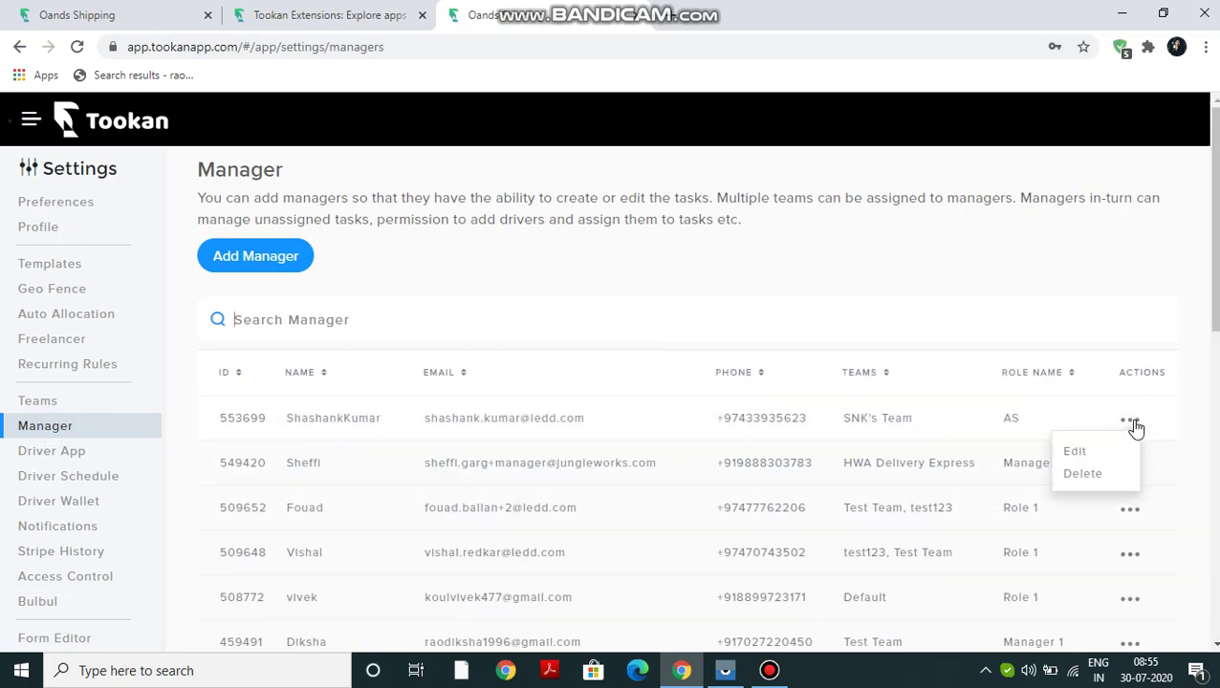
click(1078, 453)
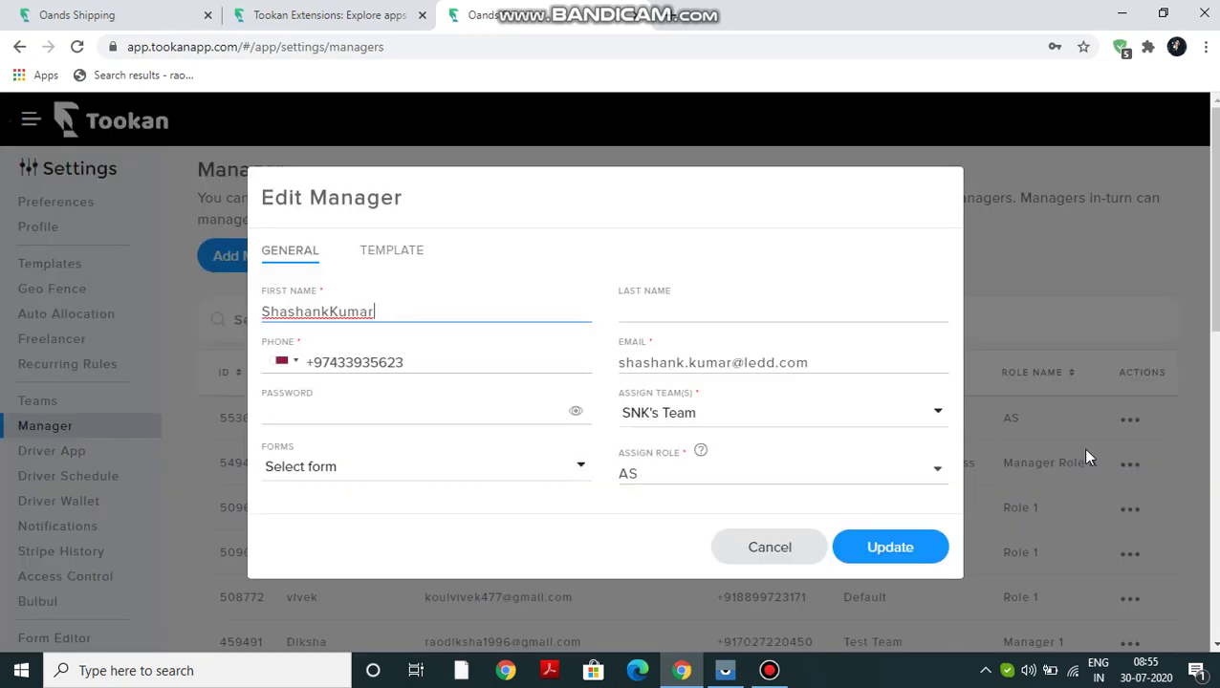
click(669, 475)
scroll(679, 569, down, 3)
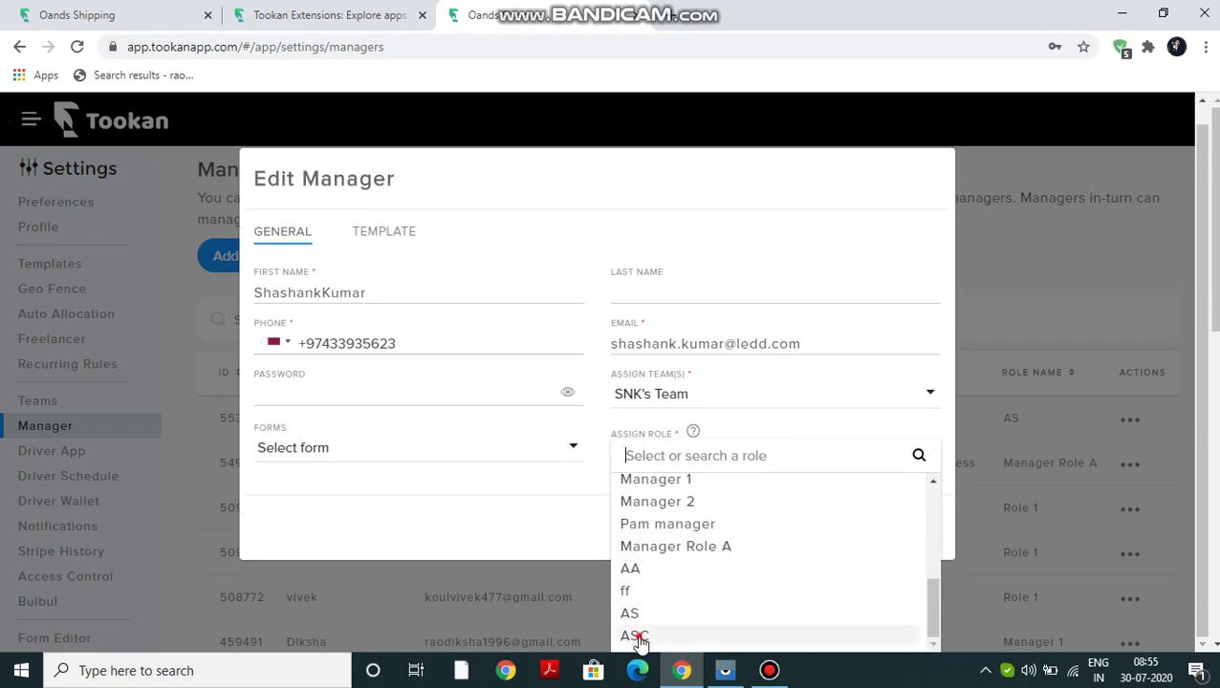
click(636, 638)
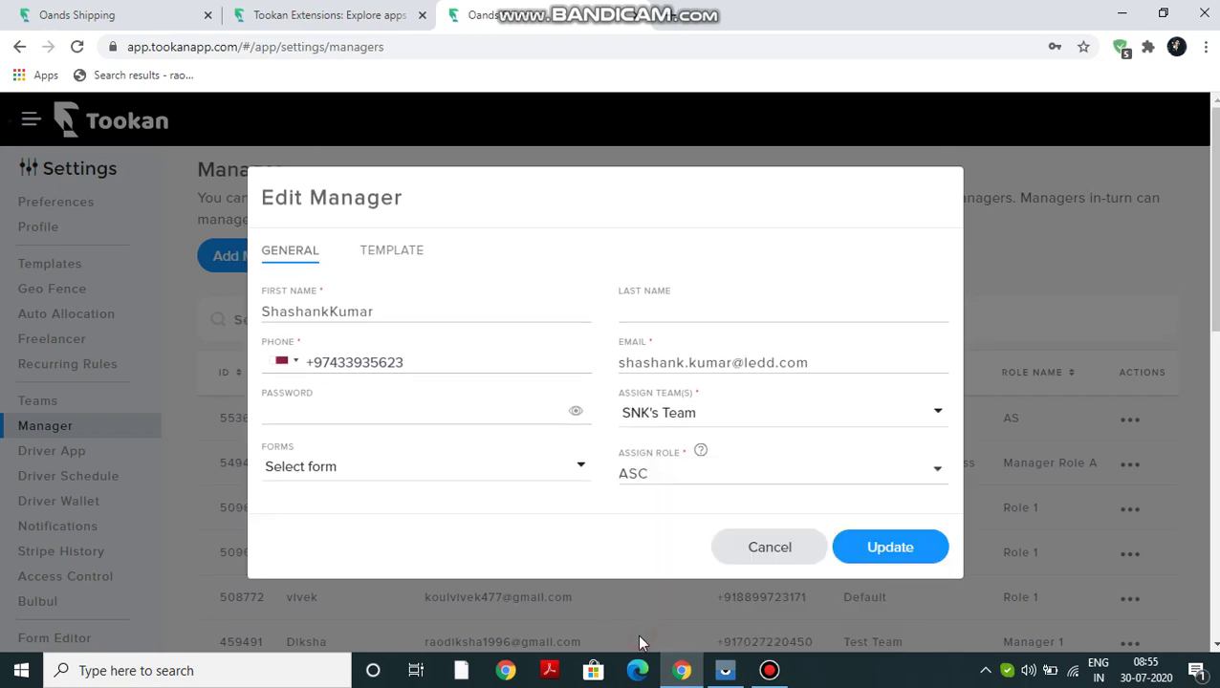
click(901, 558)
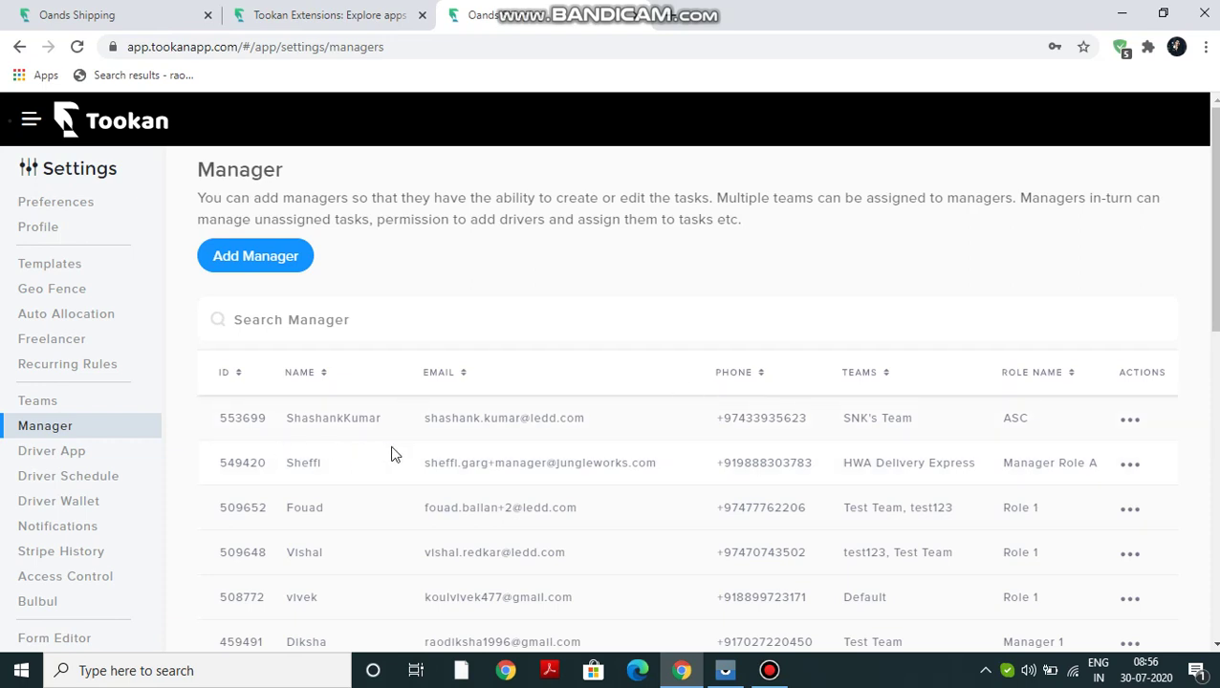
Switch to the mirrored driver app and set the 04 Aug 2020 availability to repeat only once on Thu, Fri and Sat till Aug 11.
click(726, 670)
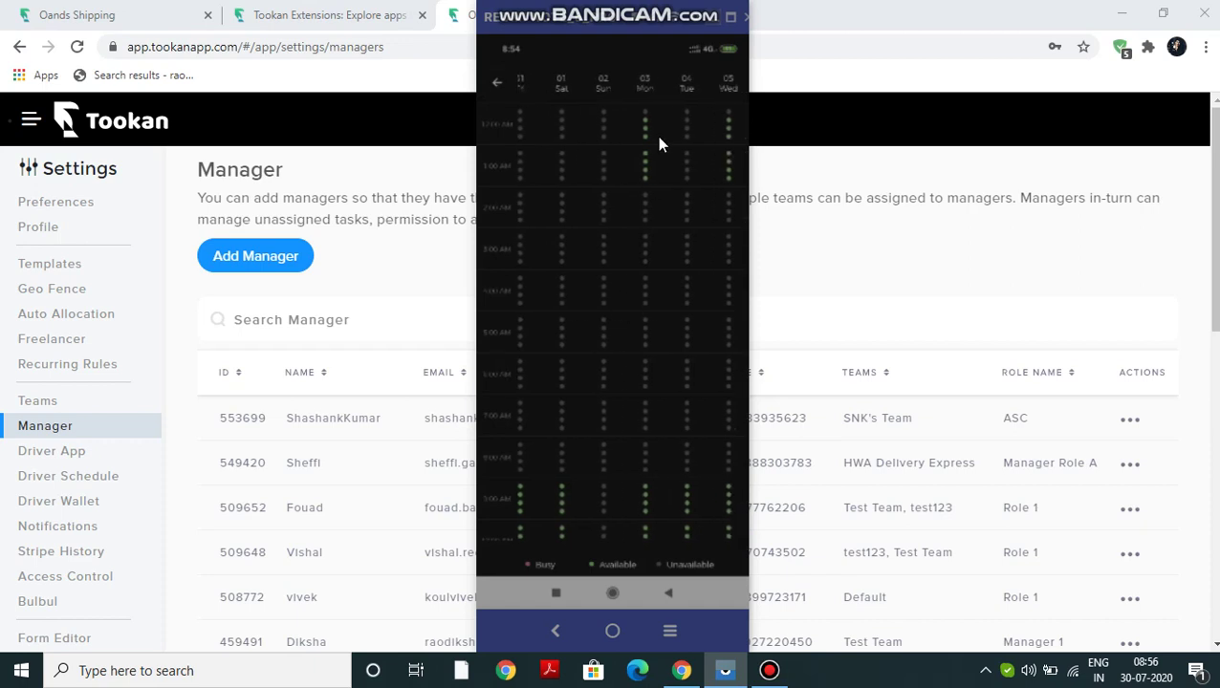
click(694, 88)
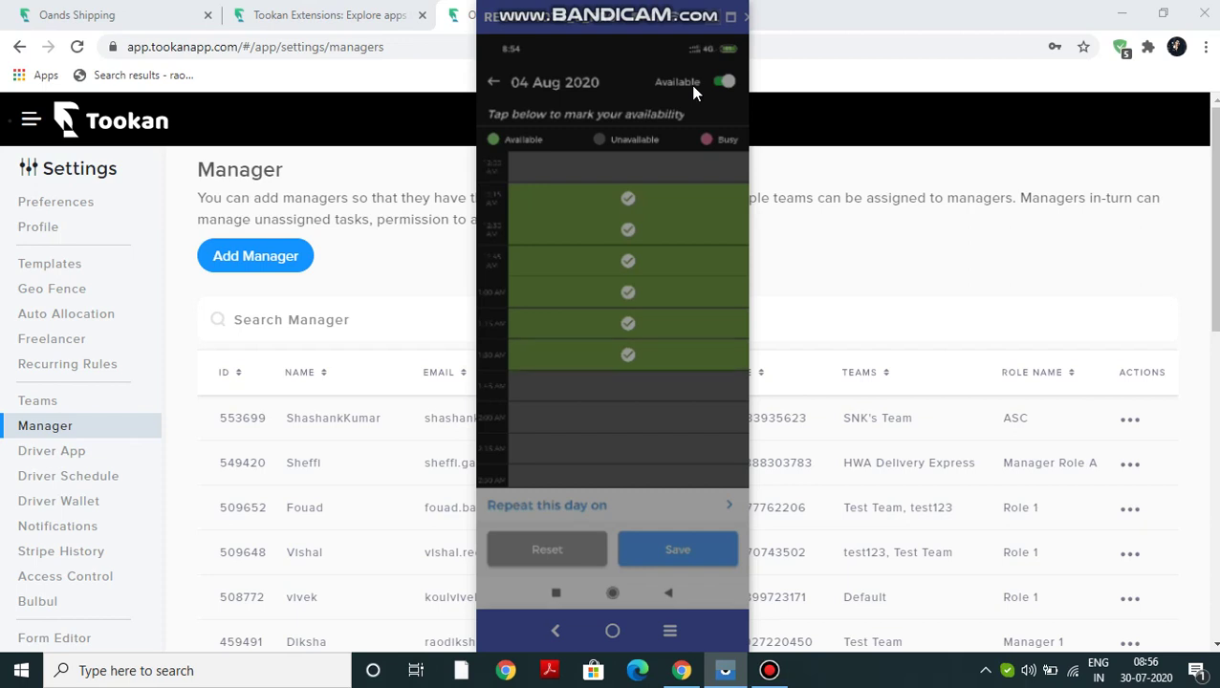
click(615, 504)
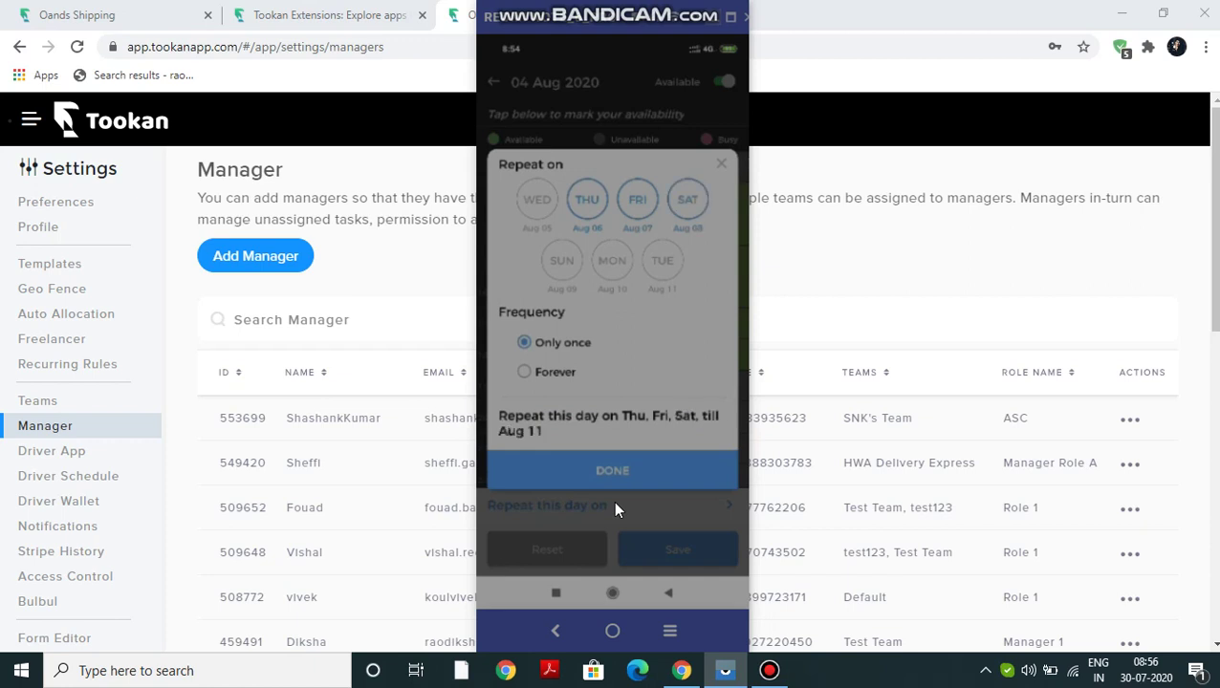
click(613, 503)
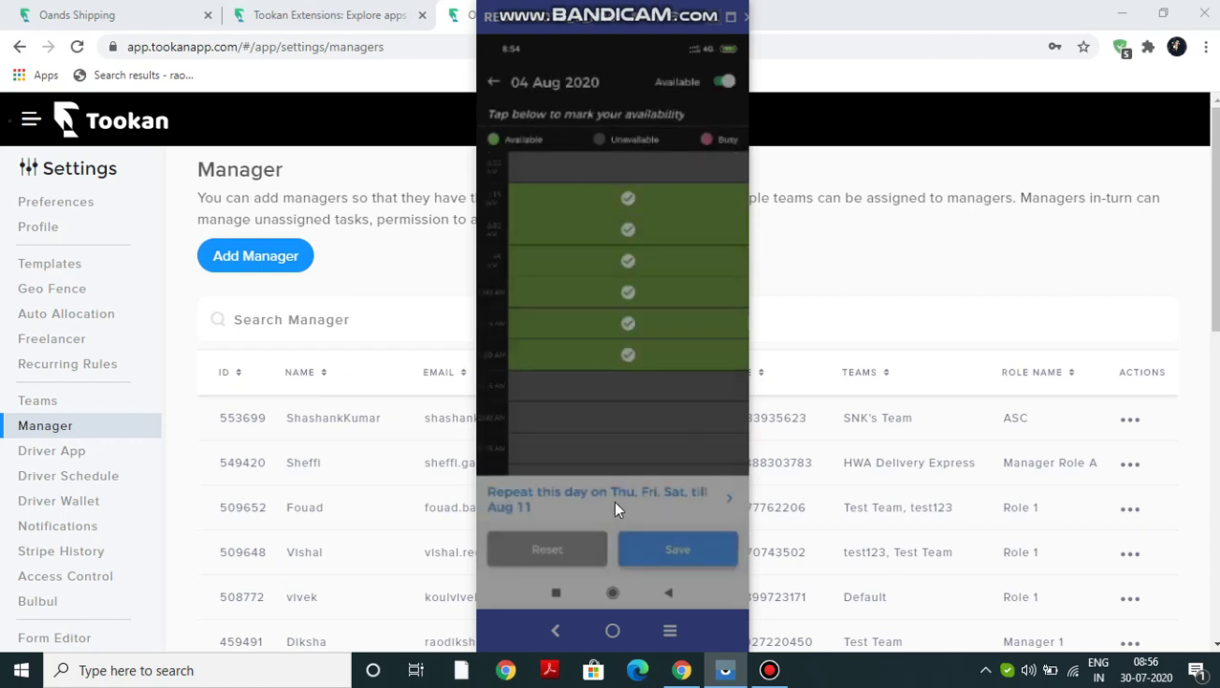